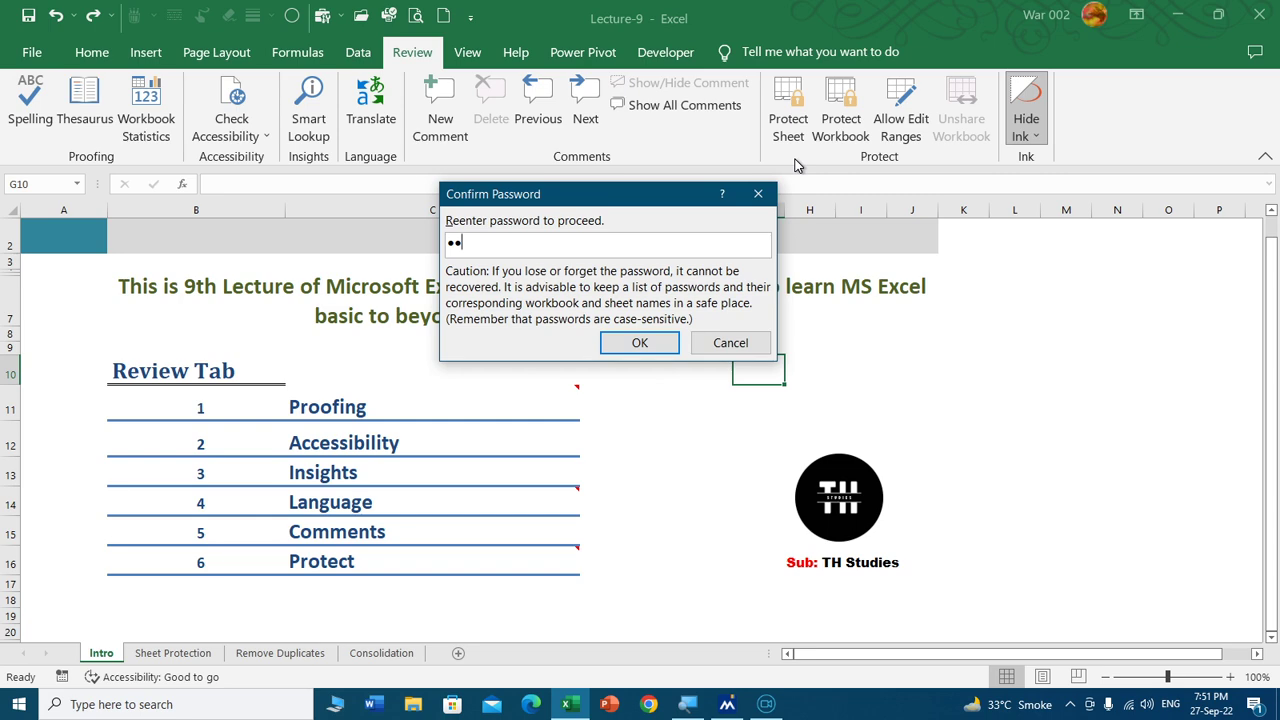
Protect the Intro sheet and confirm that C16 and the cell above it refuse edits.
{"action": "key", "text": "Return"}
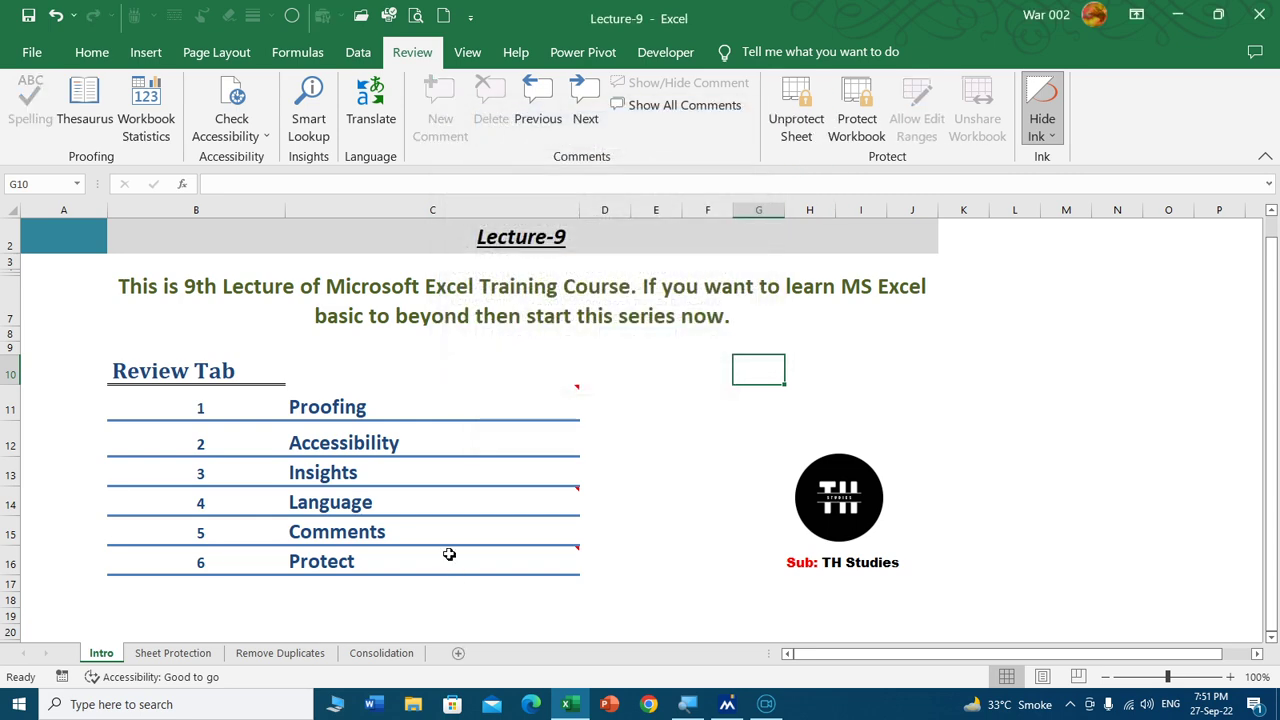
{"action": "left_click", "coordinate": [447, 550]}
{"action": "double_click", "coordinate": [449, 555]}
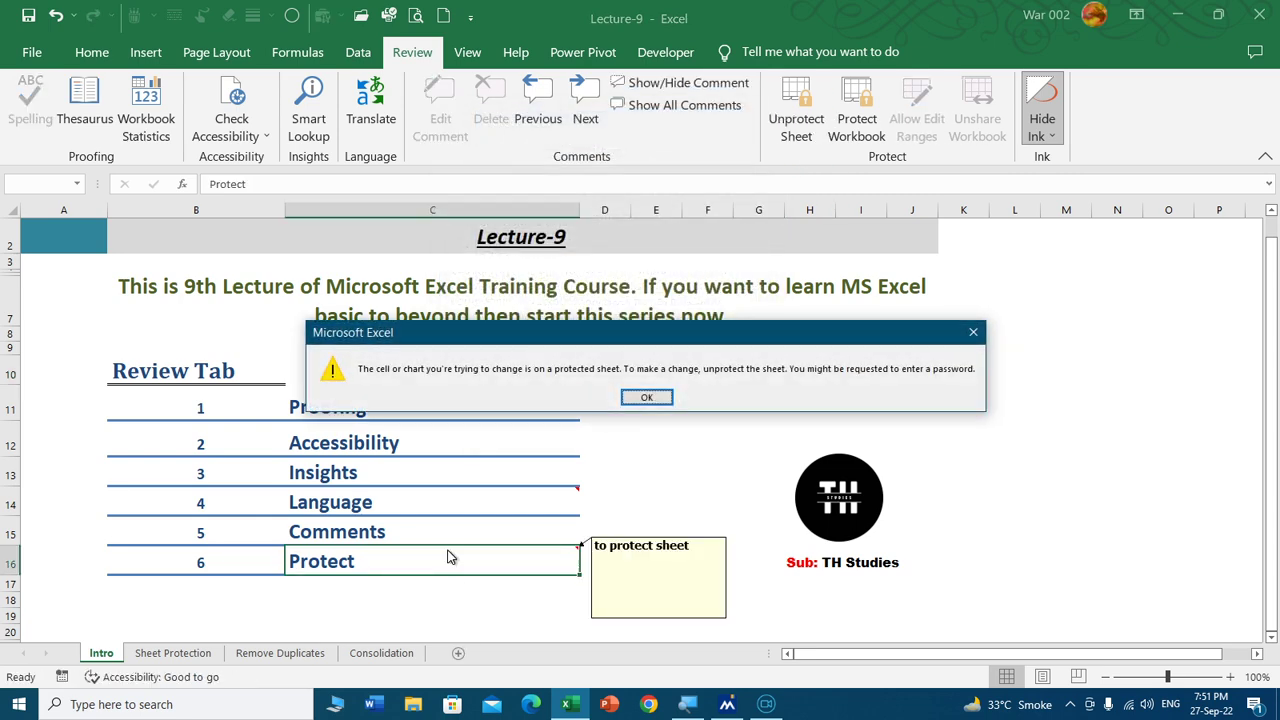
{"action": "key", "text": "Return"}
{"action": "key", "text": "Up"}
{"action": "key", "text": "Up"}
{"action": "key", "text": "Up"}
{"action": "key", "text": "Up"}
{"action": "key", "text": "Up"}
{"action": "key", "text": "Up"}
{"action": "key", "text": "Up"}
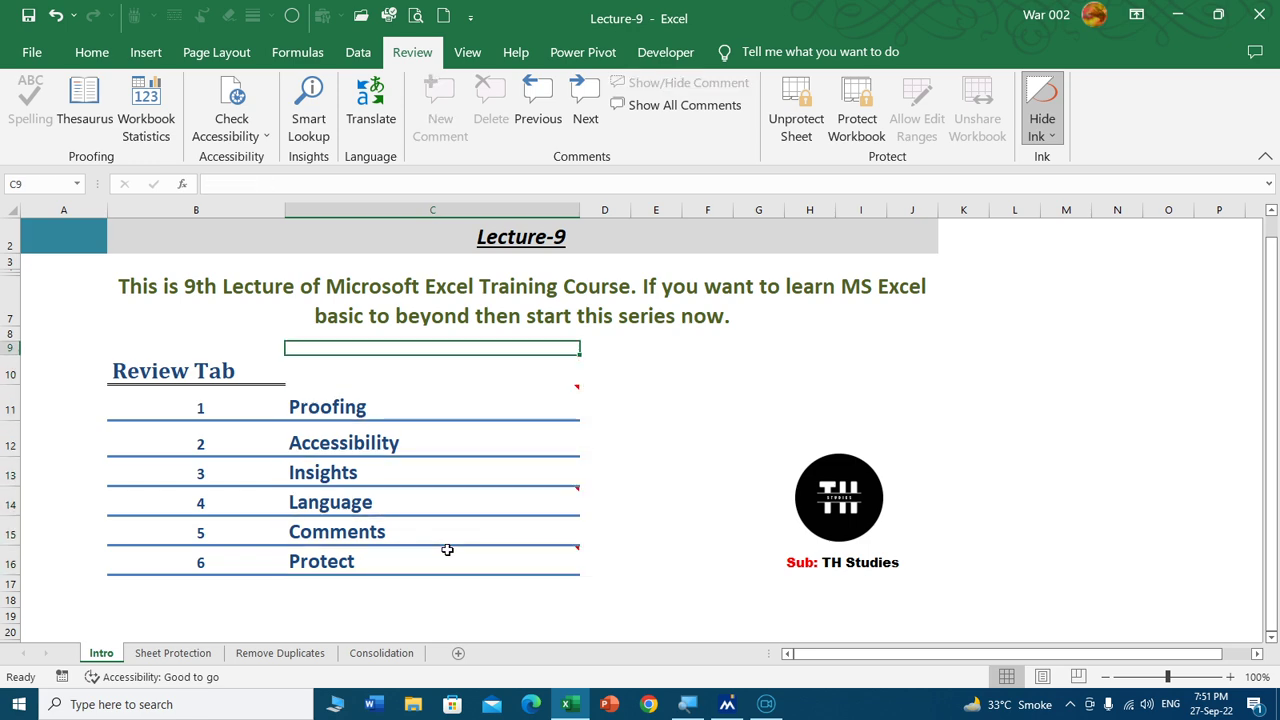
{"action": "key", "text": "F2"}
{"action": "key", "text": "Return"}
Unprotect the Intro sheet by entering its sheet password.
{"action": "left_click", "coordinate": [796, 110]}
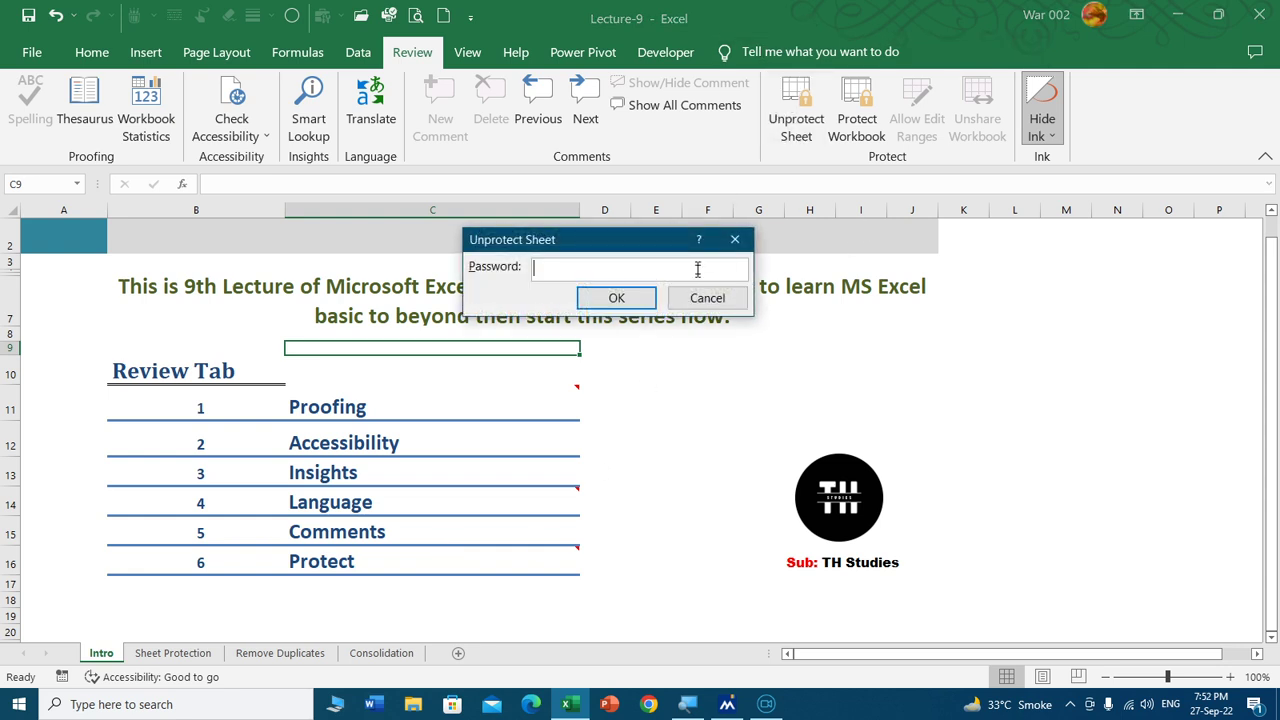
{"action": "type", "text": "123"}
{"action": "key", "text": "Return"}
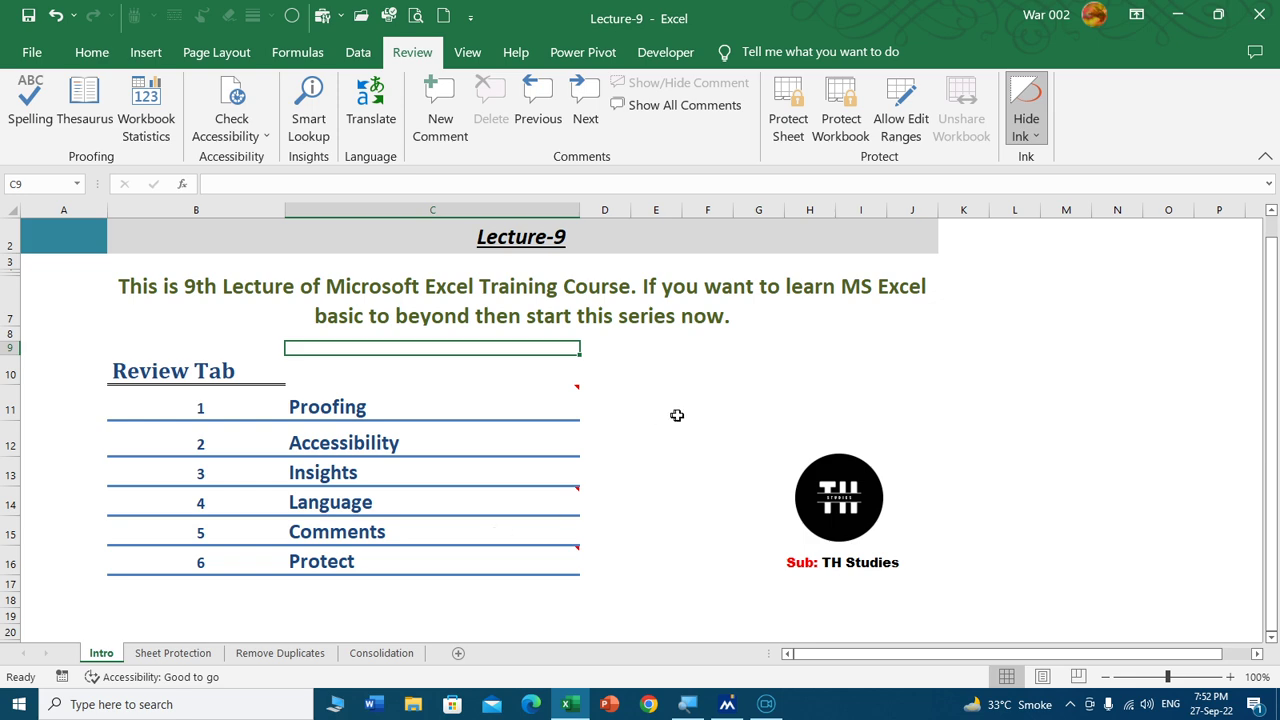
{"action": "right_click", "coordinate": [101, 653]}
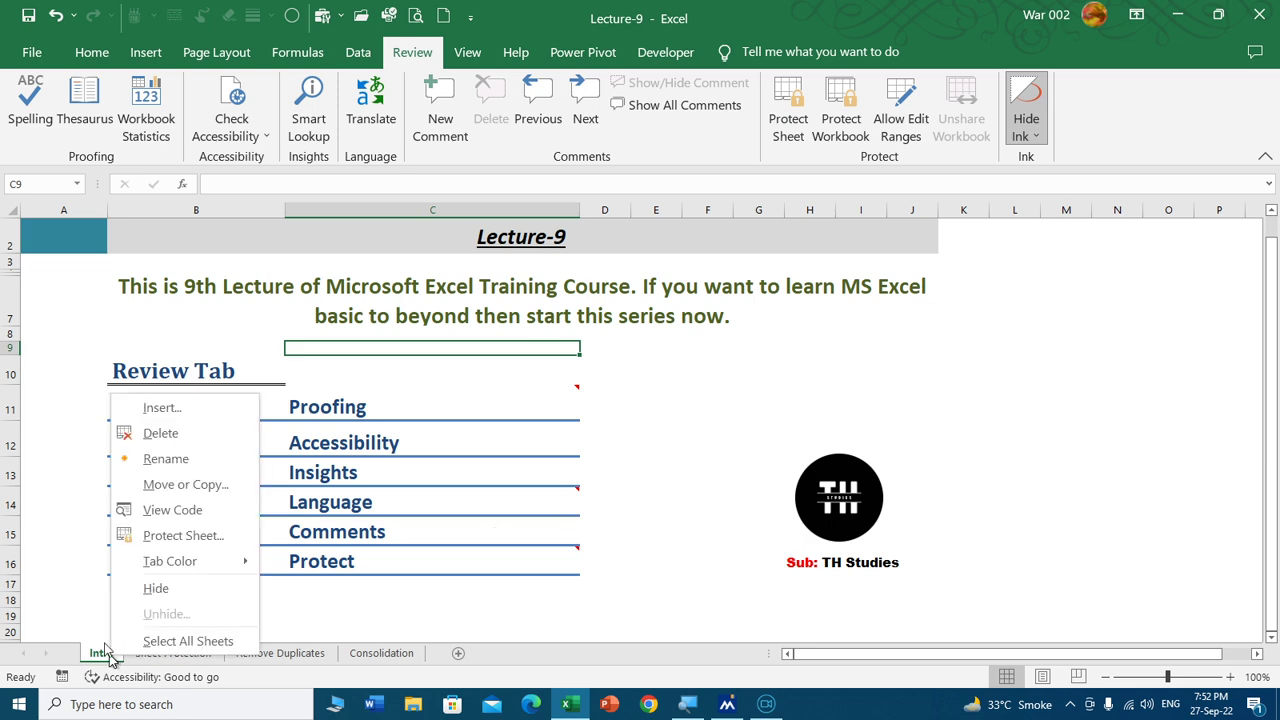
{"action": "left_click", "coordinate": [200, 535]}
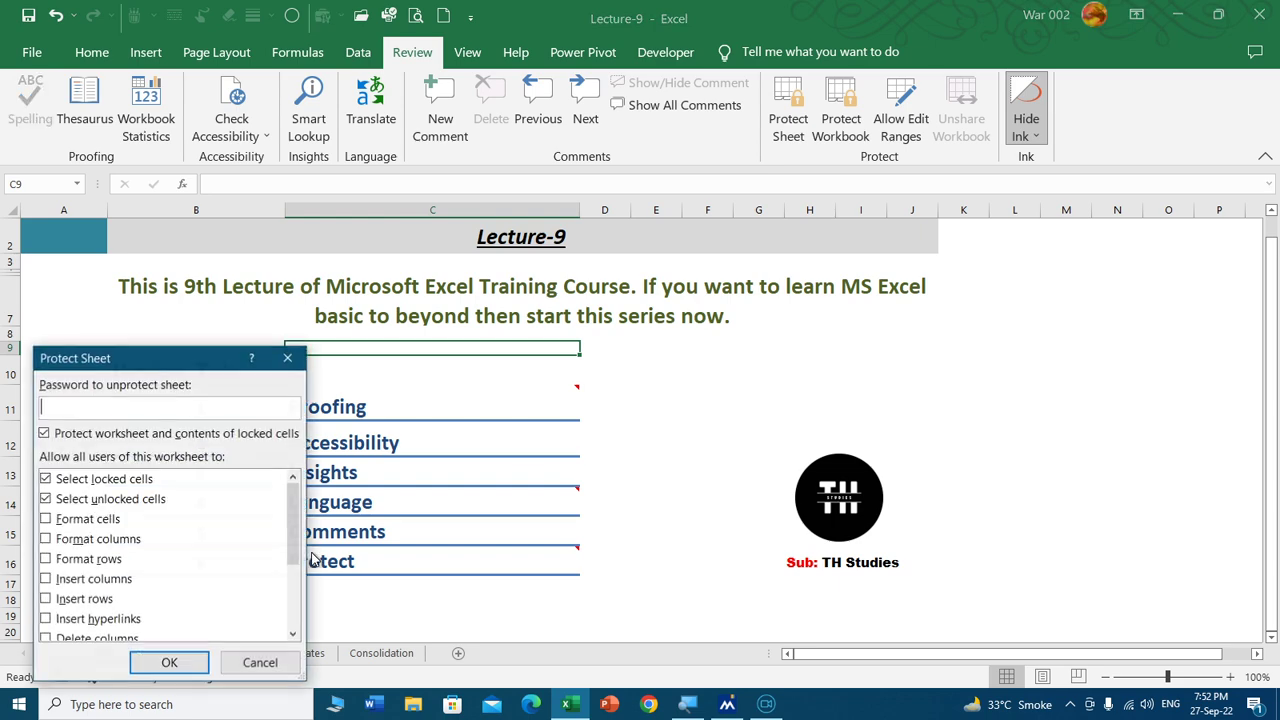
{"action": "left_click", "coordinate": [259, 663]}
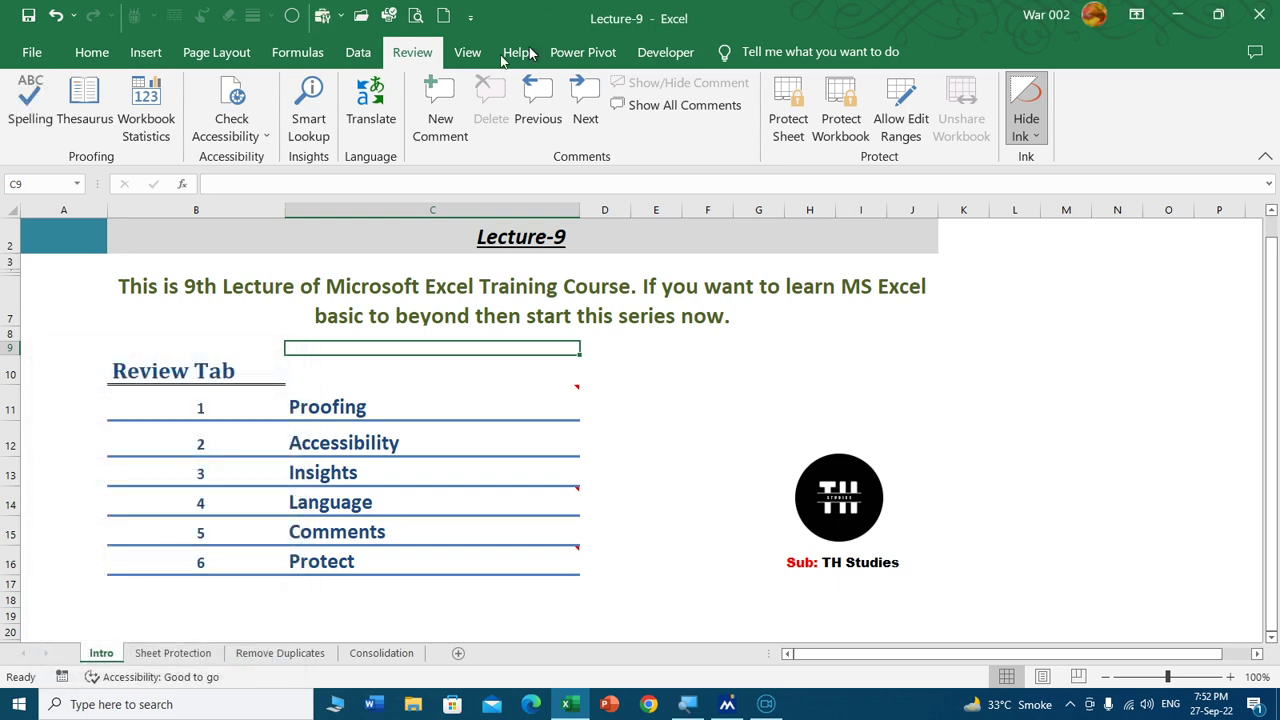
{"action": "left_click", "coordinate": [32, 52]}
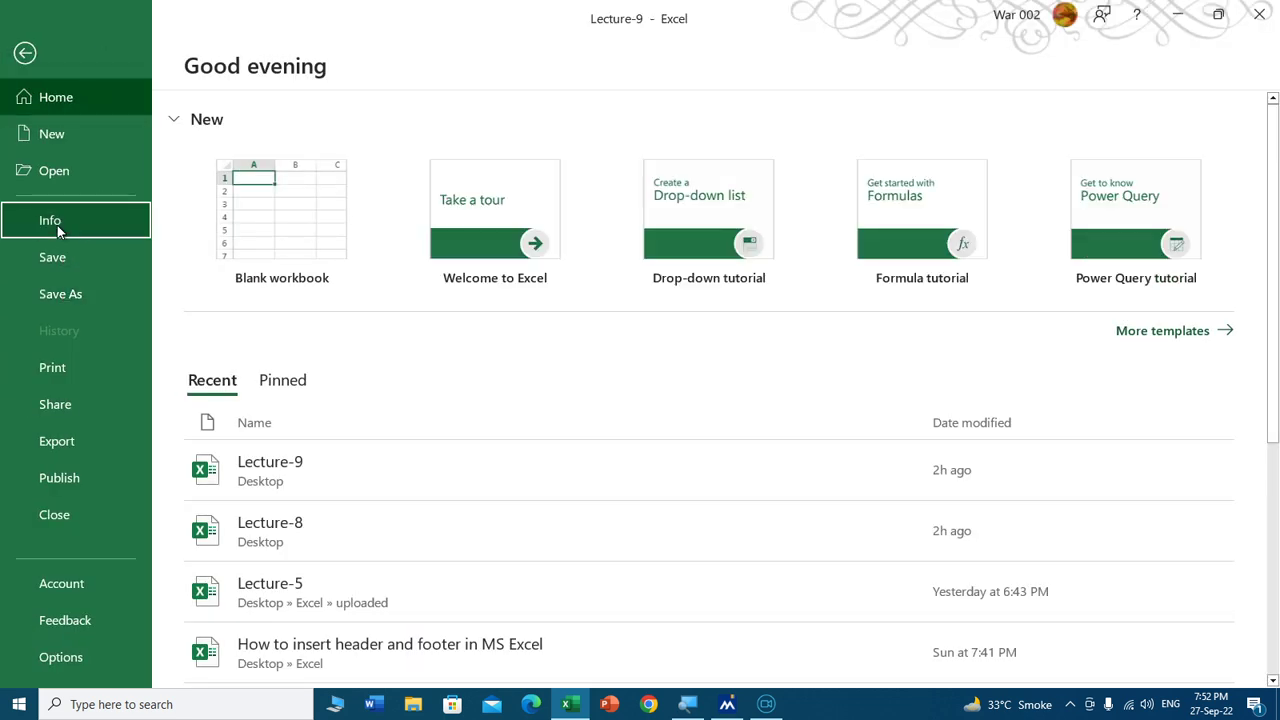
{"action": "left_click", "coordinate": [60, 223]}
{"action": "left_click", "coordinate": [259, 295]}
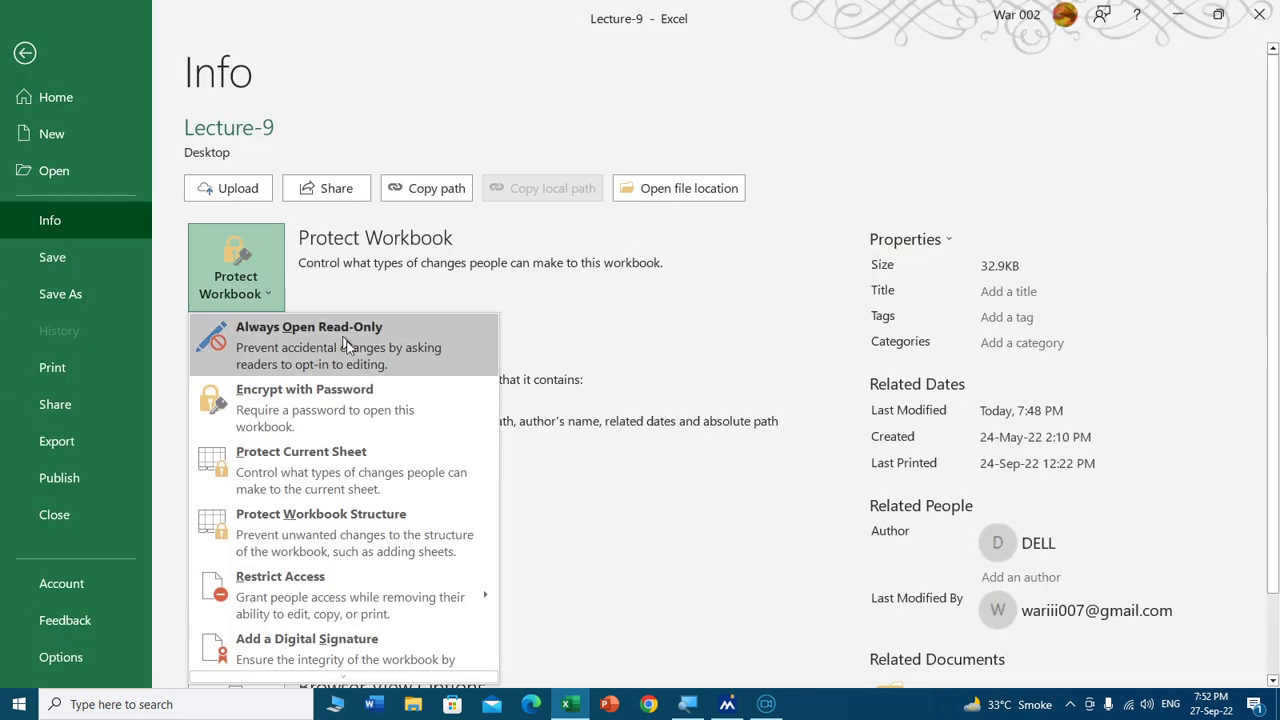
{"action": "left_click", "coordinate": [307, 471]}
{"action": "left_click", "coordinate": [697, 418]}
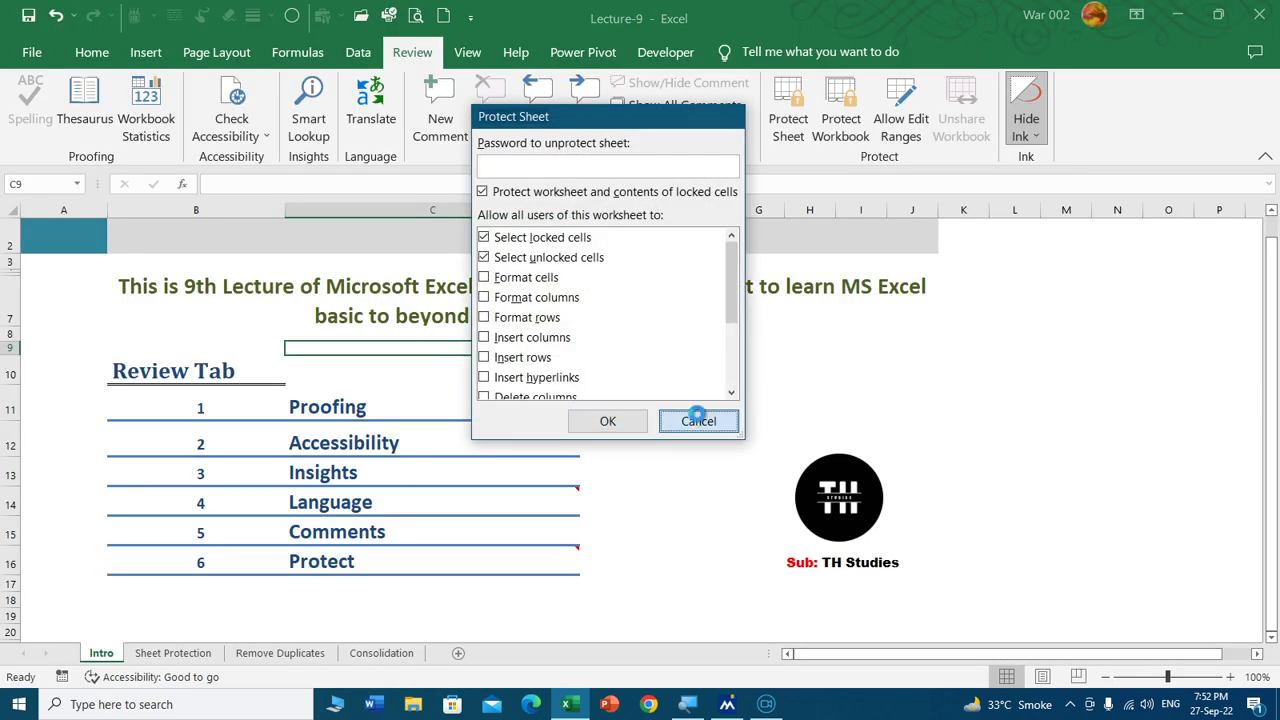
{"action": "left_click", "coordinate": [800, 120]}
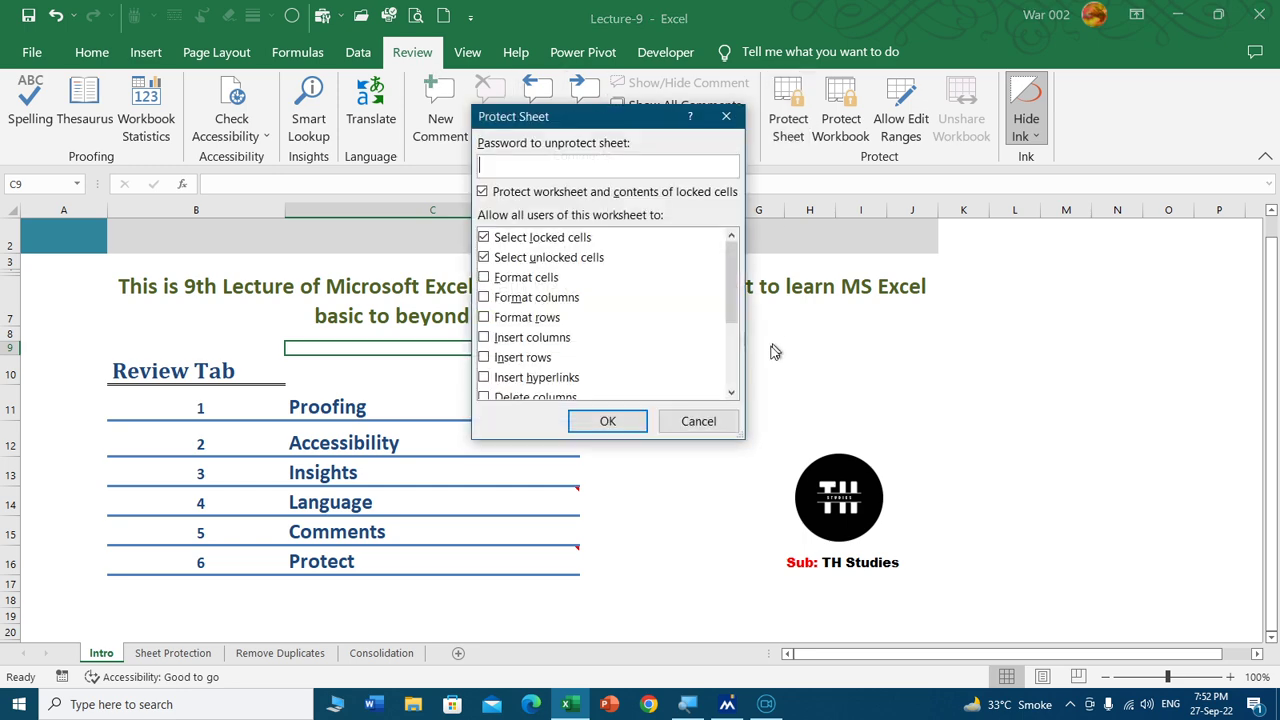
{"action": "left_click", "coordinate": [688, 423]}
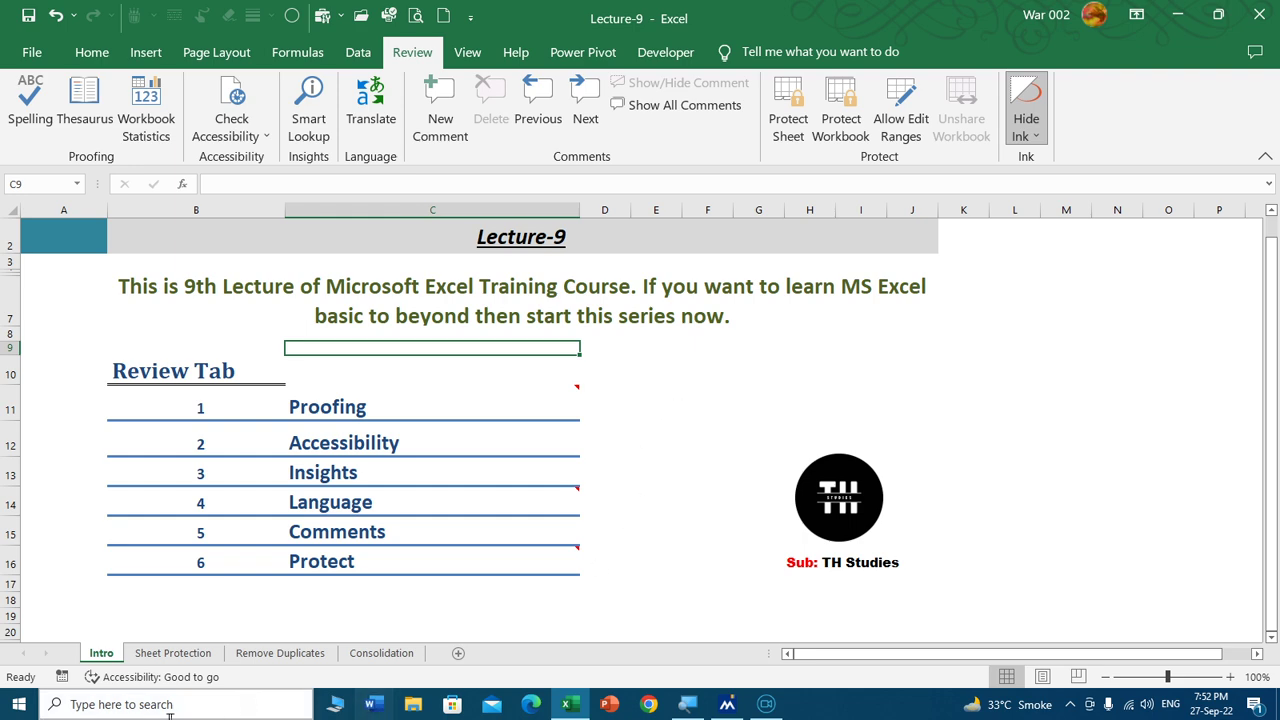
Check the Sheet Protection tab menu and Protect Workbook without applying anything, then narrow column B.
{"action": "right_click", "coordinate": [170, 656]}
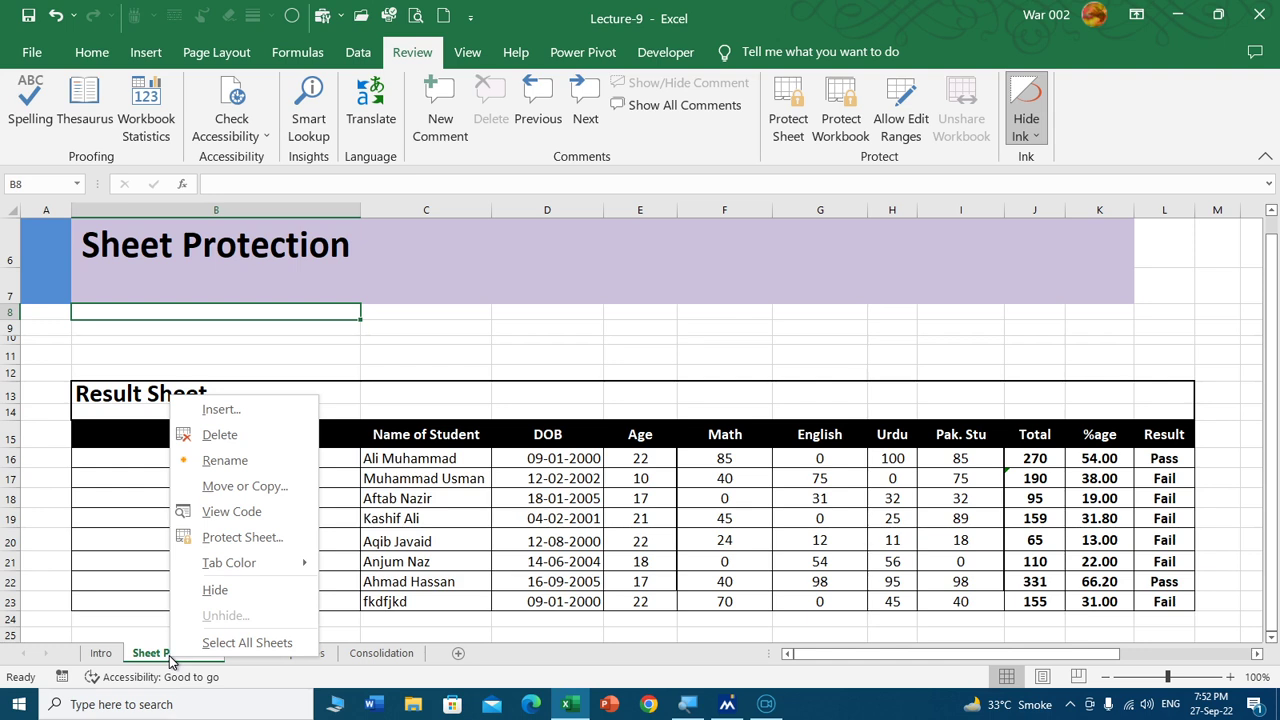
{"action": "mouse_move", "coordinate": [213, 563]}
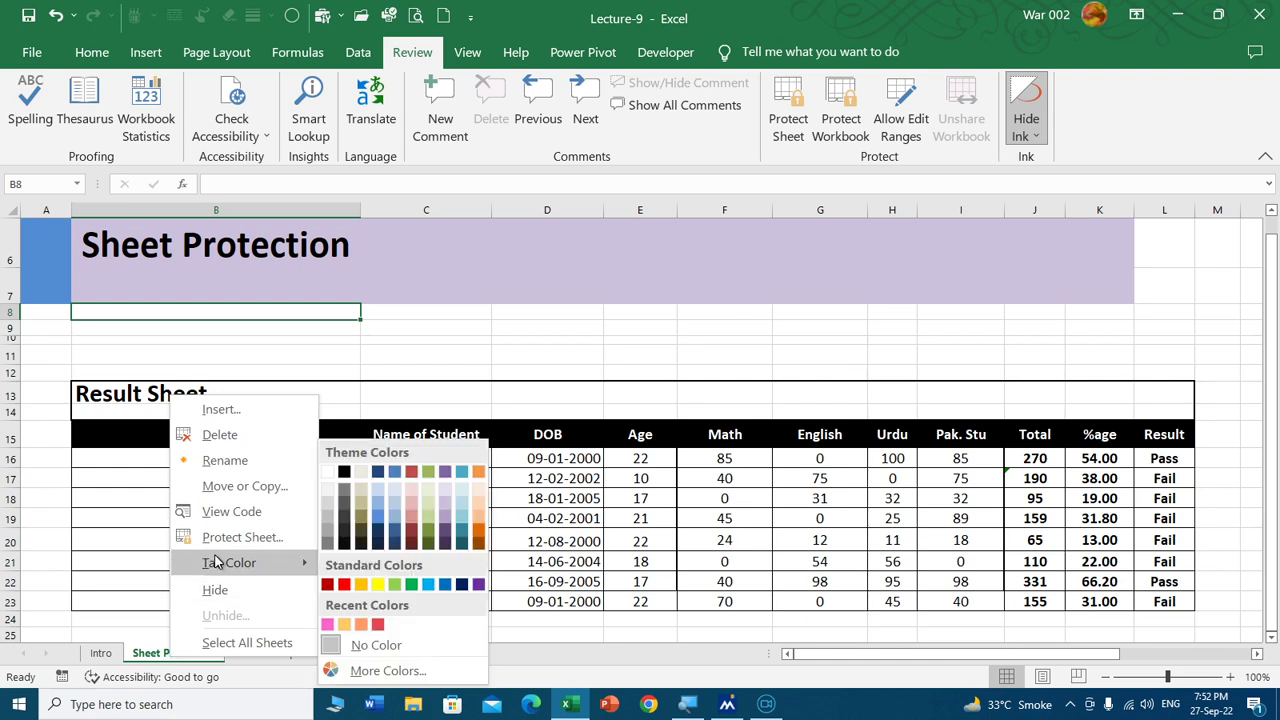
{"action": "left_click", "coordinate": [472, 347]}
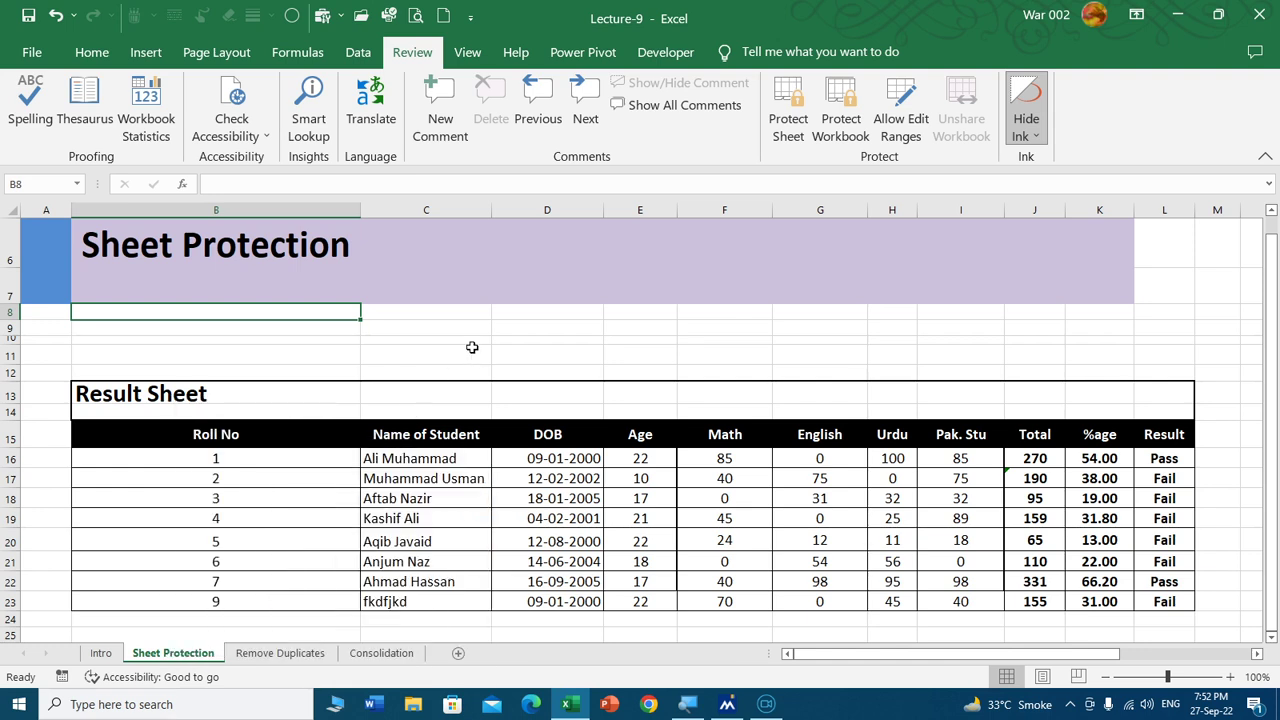
{"action": "left_click", "coordinate": [841, 110]}
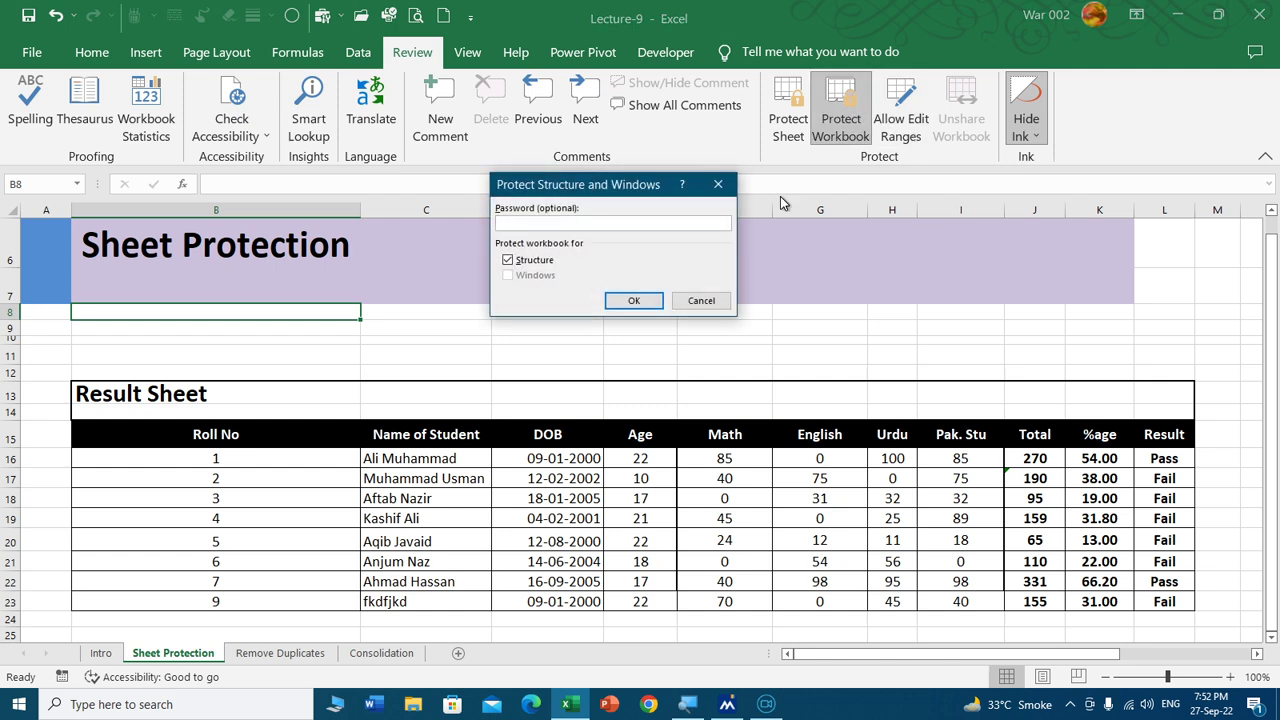
{"action": "left_click", "coordinate": [701, 300]}
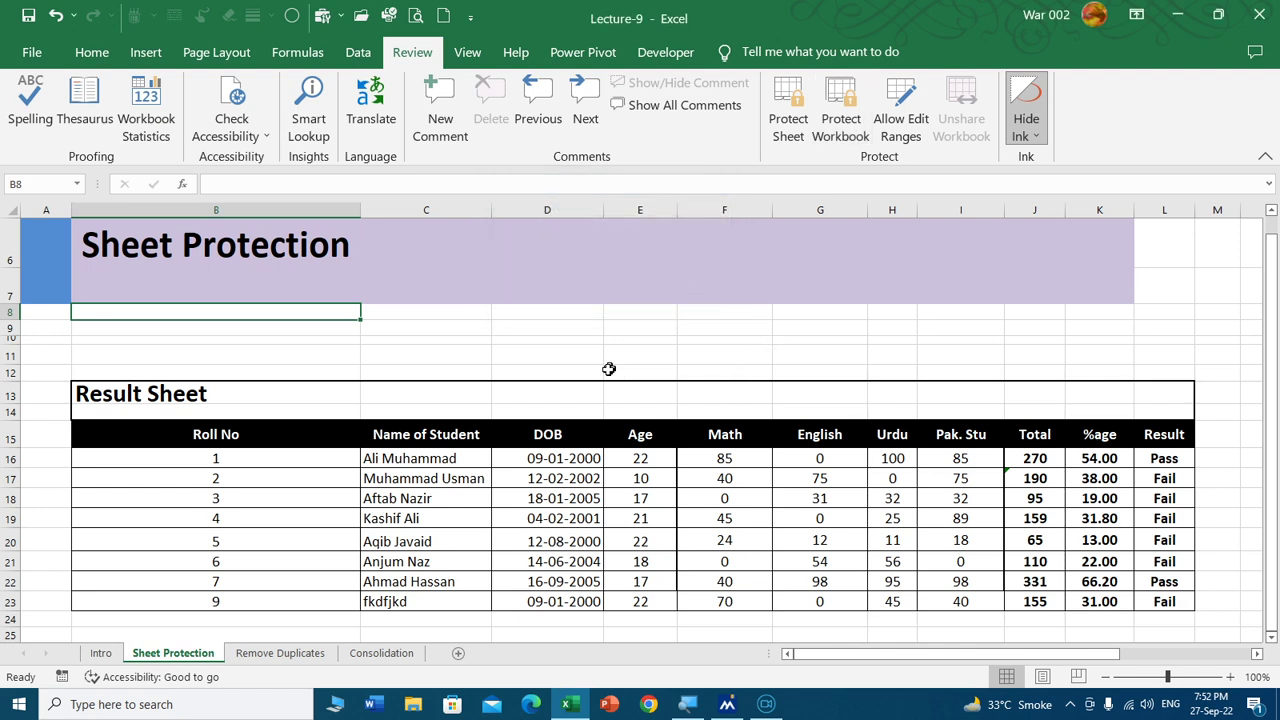
{"action": "left_click_drag", "start_coordinate": [358, 202], "coordinate": [185, 208]}
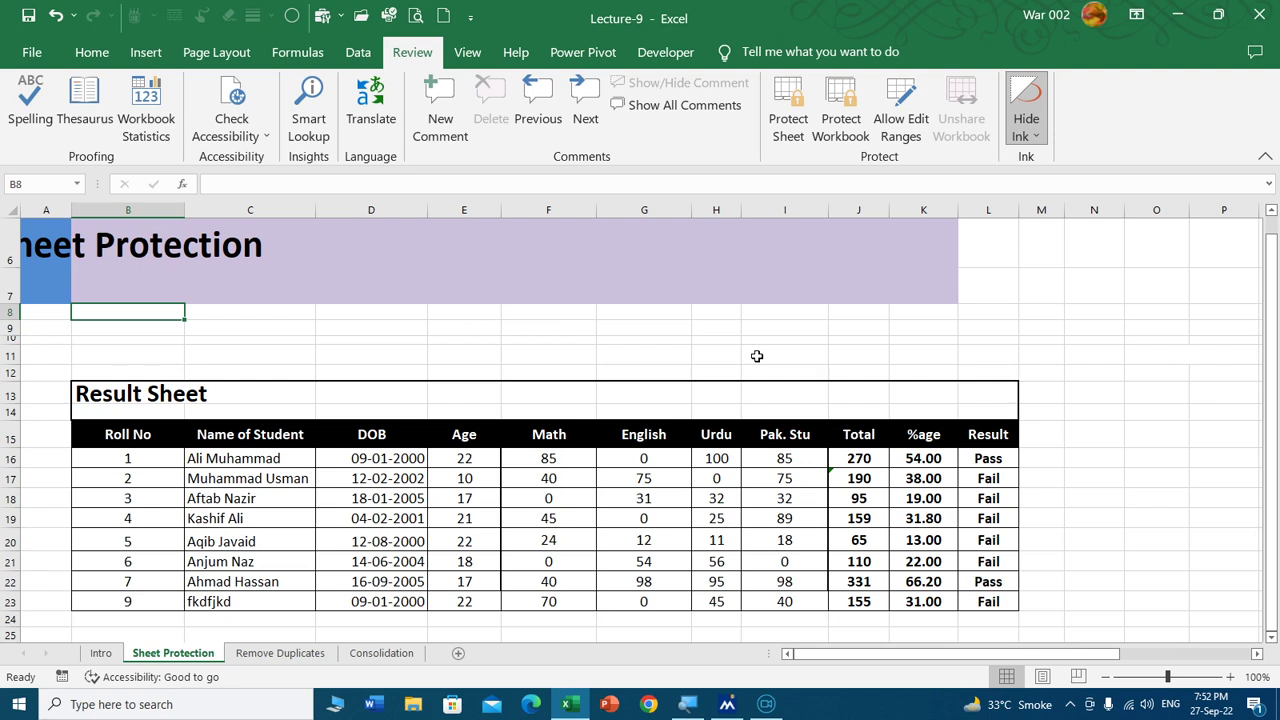
{"action": "left_click", "coordinate": [668, 342]}
{"action": "scroll", "coordinate": [536, 321], "scroll_direction": "down", "scroll_amount": 1}
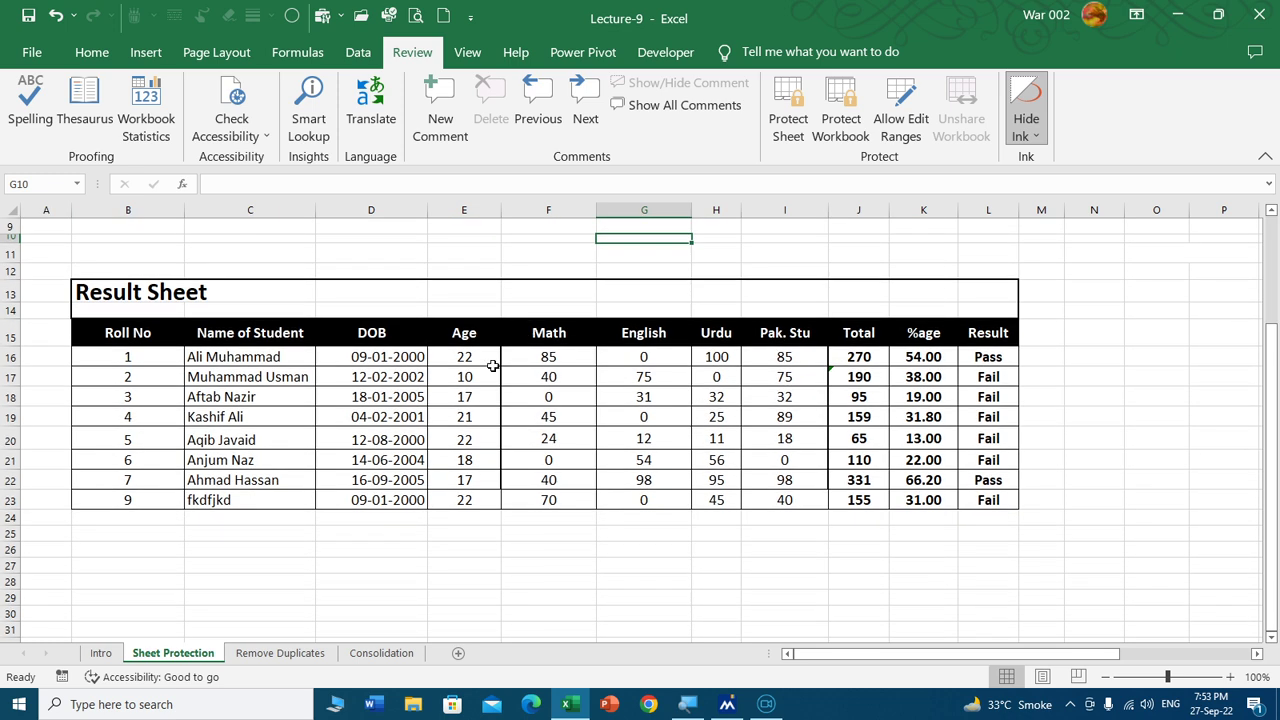
{"action": "left_click_drag", "start_coordinate": [128, 210], "coordinate": [766, 189]}
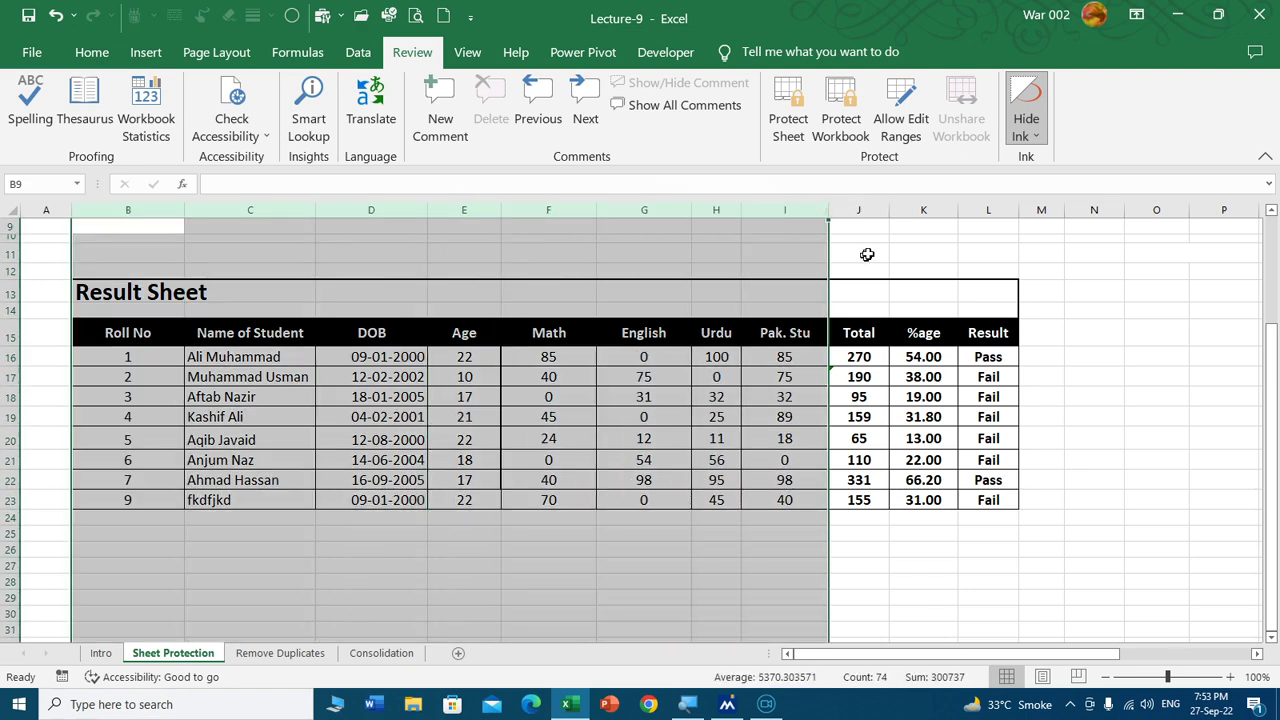
{"action": "left_click_drag", "start_coordinate": [876, 210], "coordinate": [980, 208]}
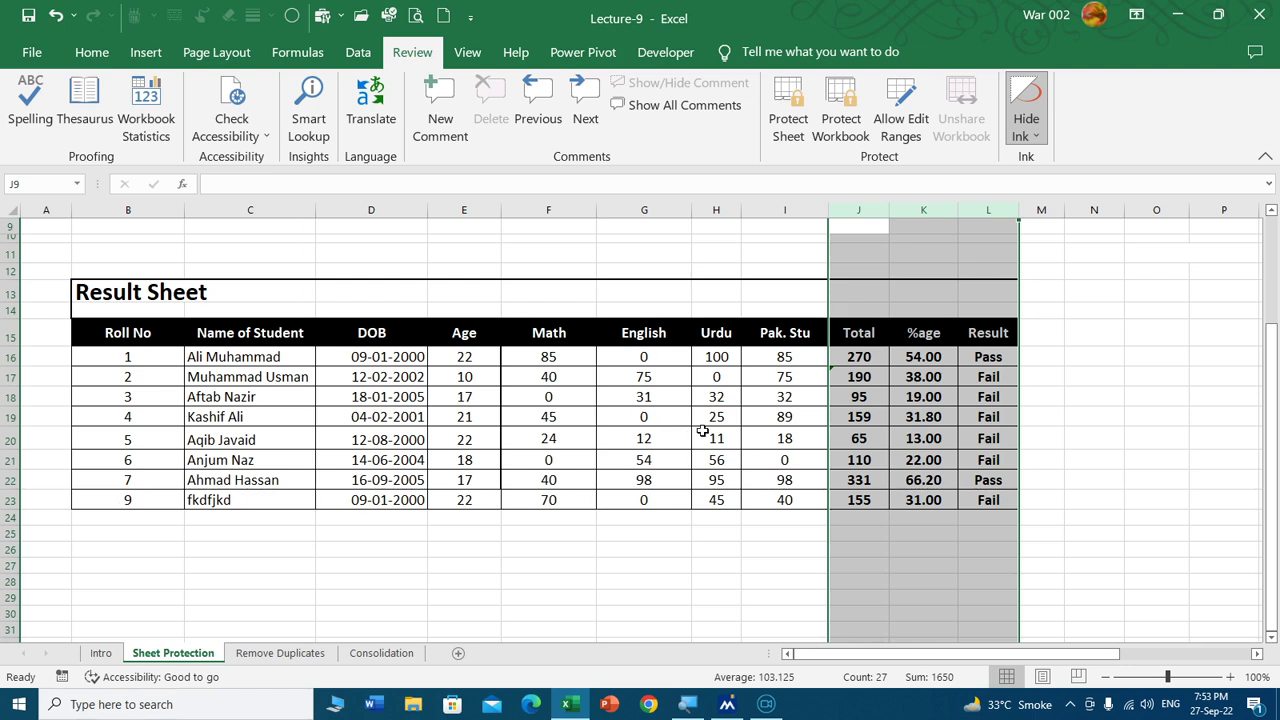
{"action": "left_click", "coordinate": [875, 357]}
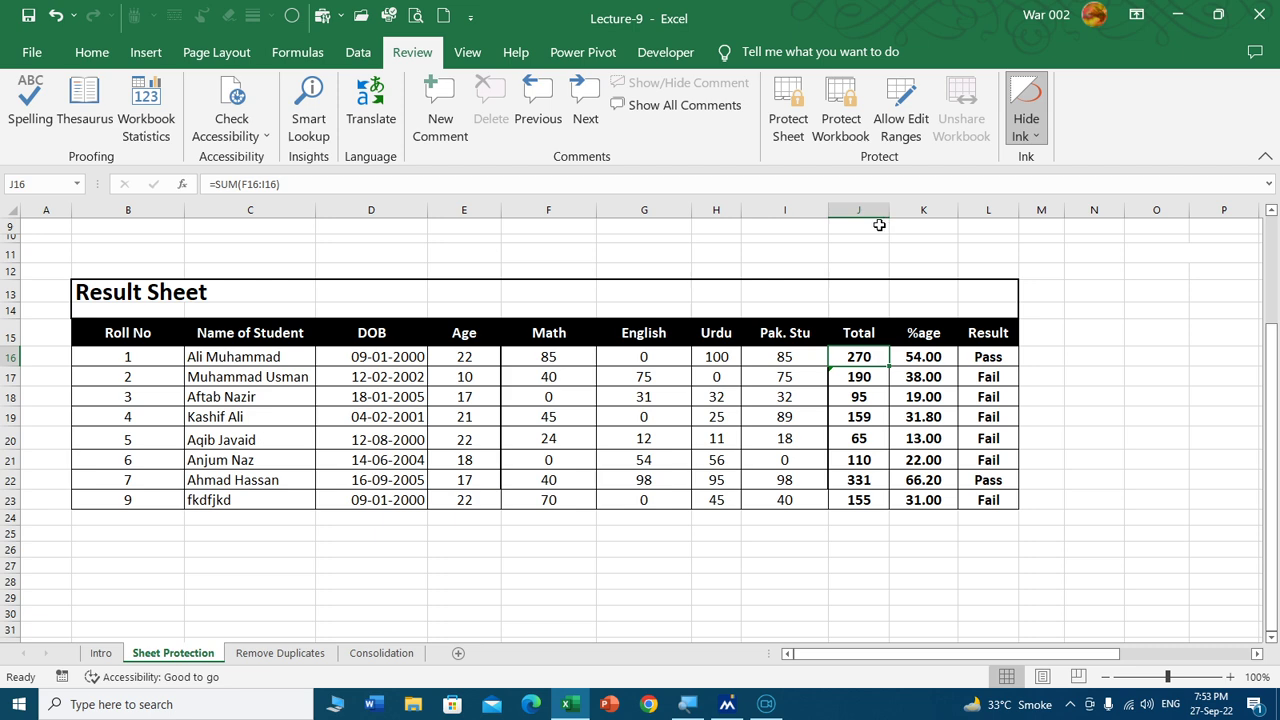
{"action": "left_click_drag", "start_coordinate": [858, 210], "coordinate": [988, 210]}
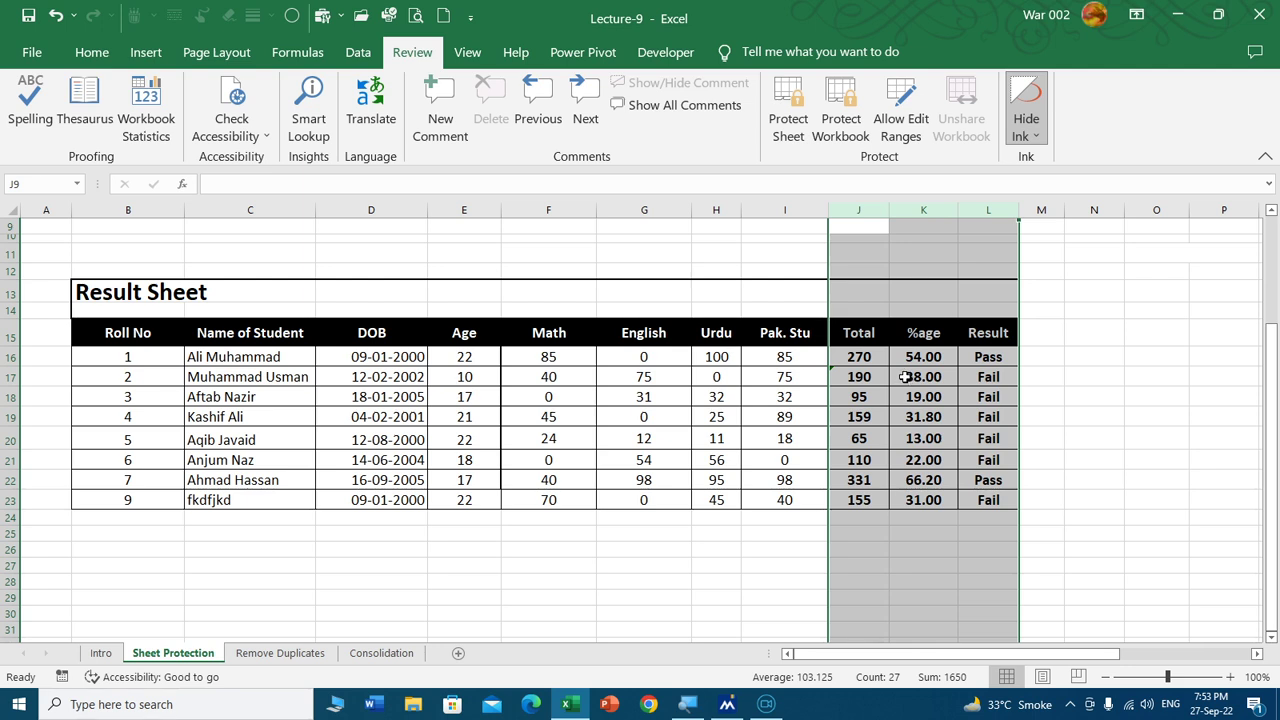
{"action": "left_click_drag", "start_coordinate": [140, 210], "coordinate": [784, 216]}
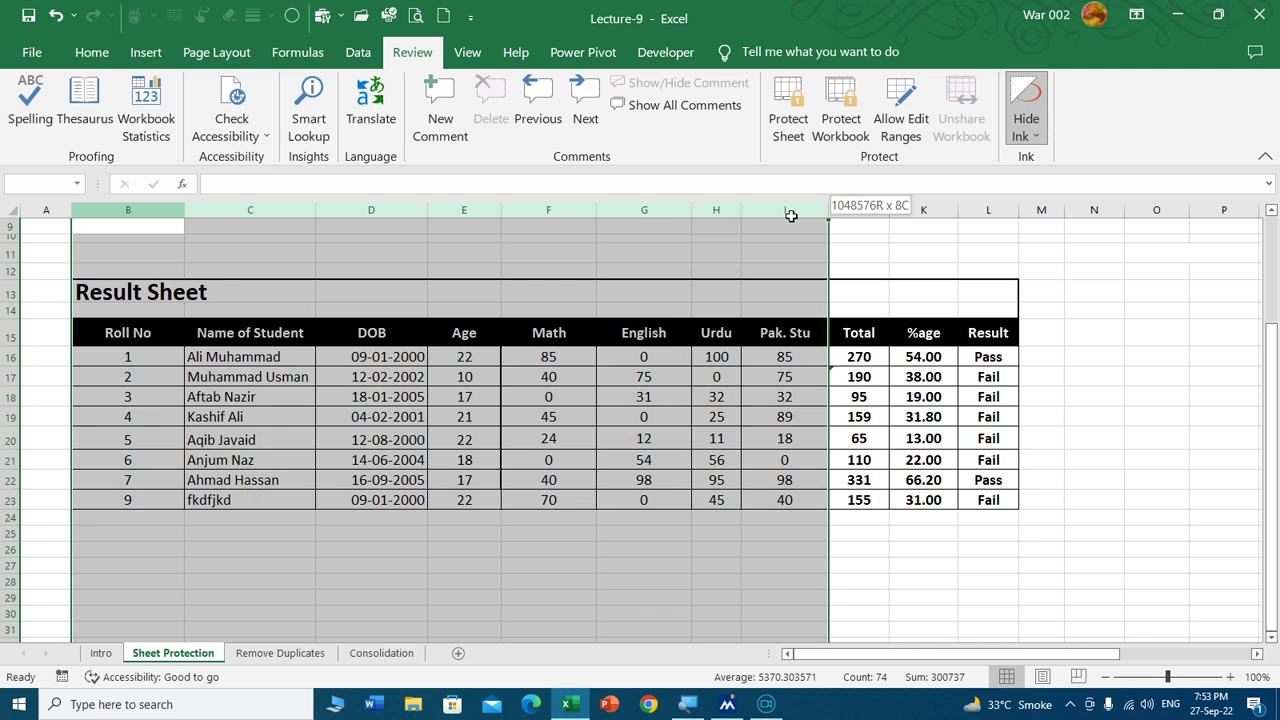
{"action": "left_click_drag", "start_coordinate": [790, 215], "coordinate": [988, 210]}
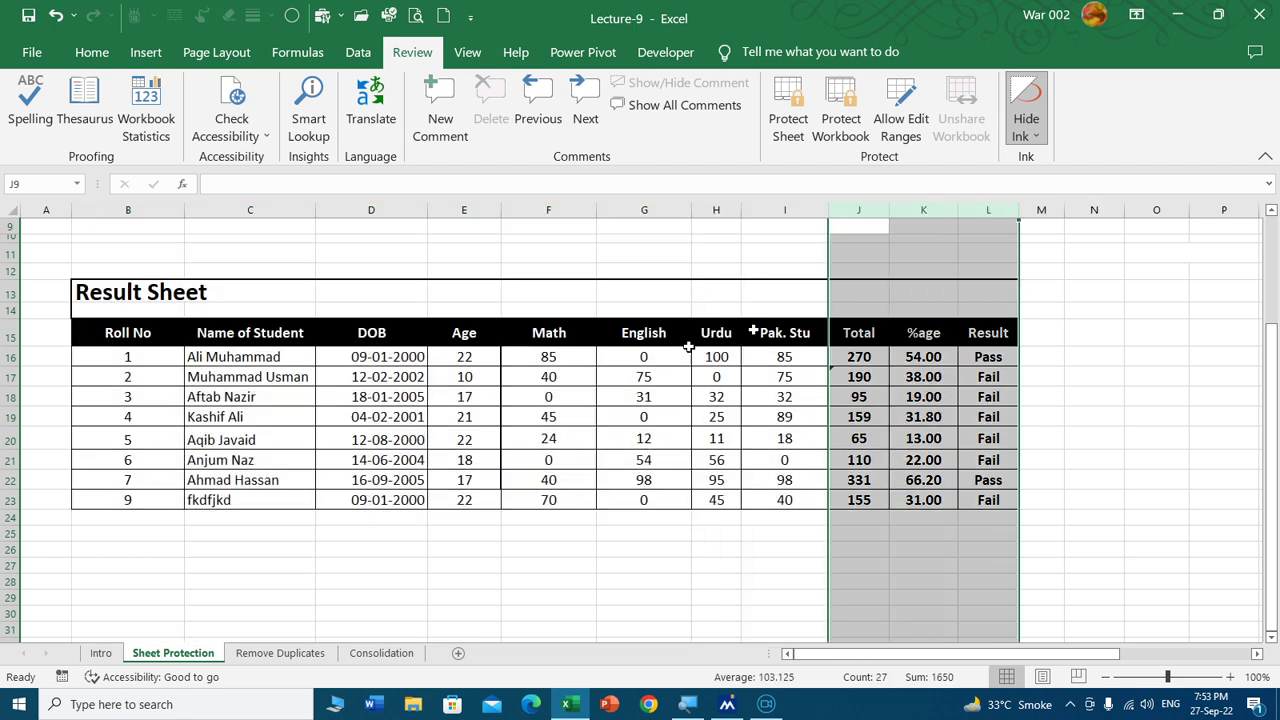
{"action": "left_click", "coordinate": [250, 446]}
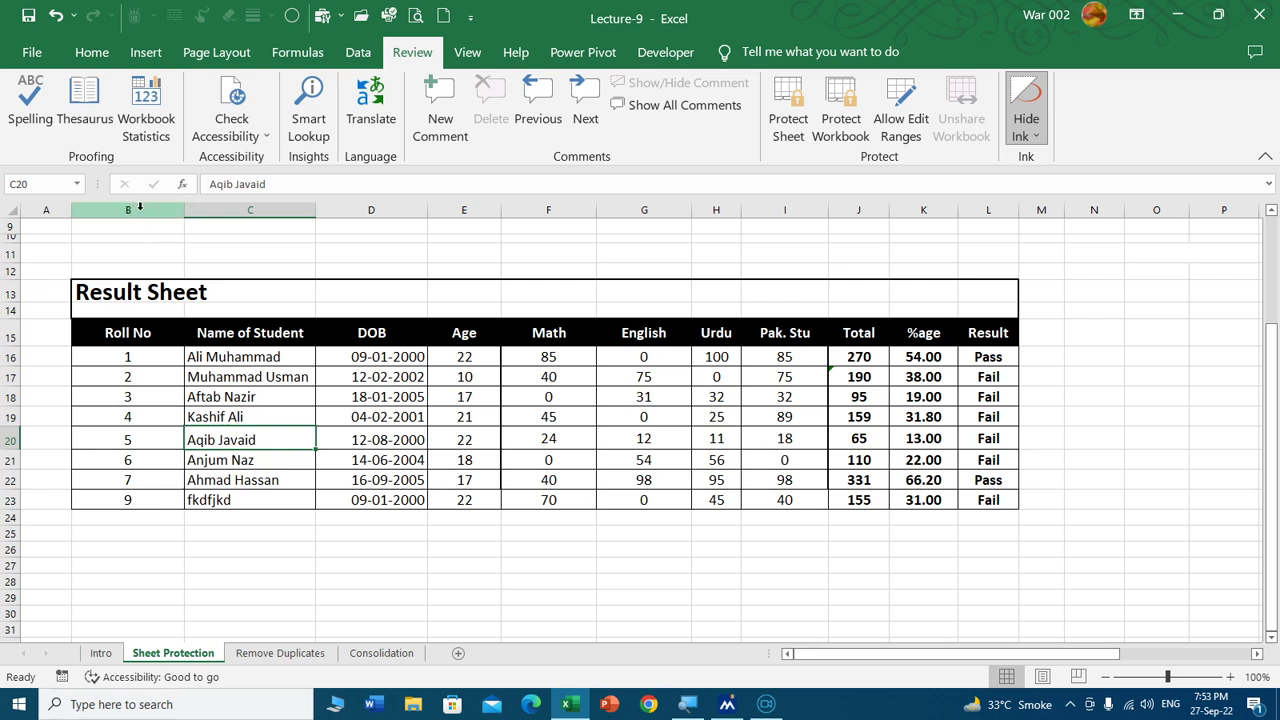
{"action": "left_click_drag", "start_coordinate": [137, 362], "coordinate": [791, 499]}
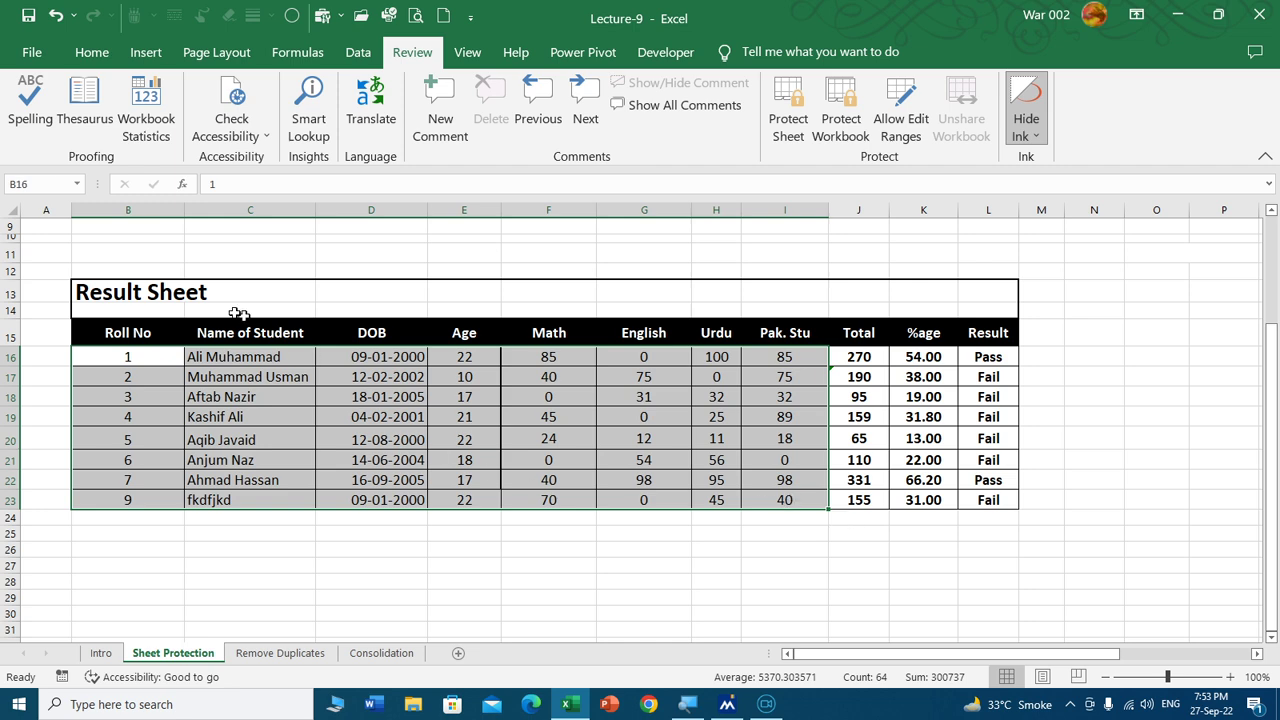
{"action": "left_click", "coordinate": [137, 457]}
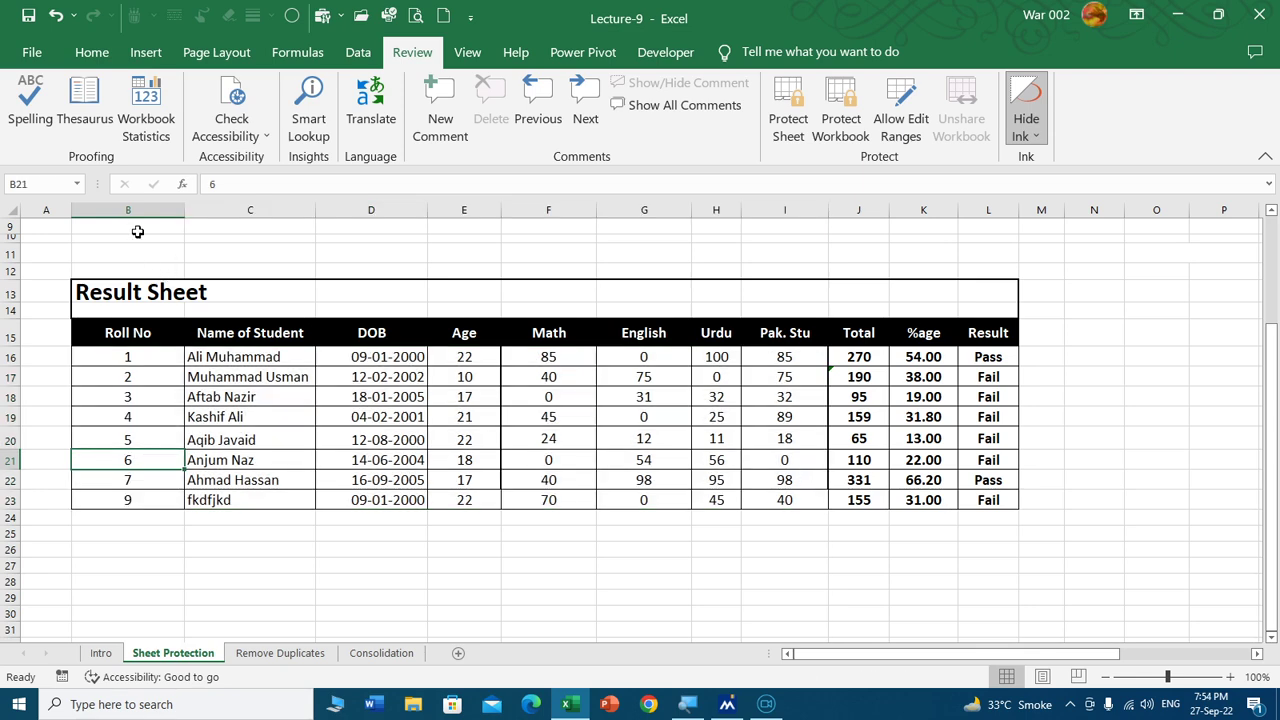
{"action": "left_click_drag", "start_coordinate": [128, 209], "coordinate": [805, 206]}
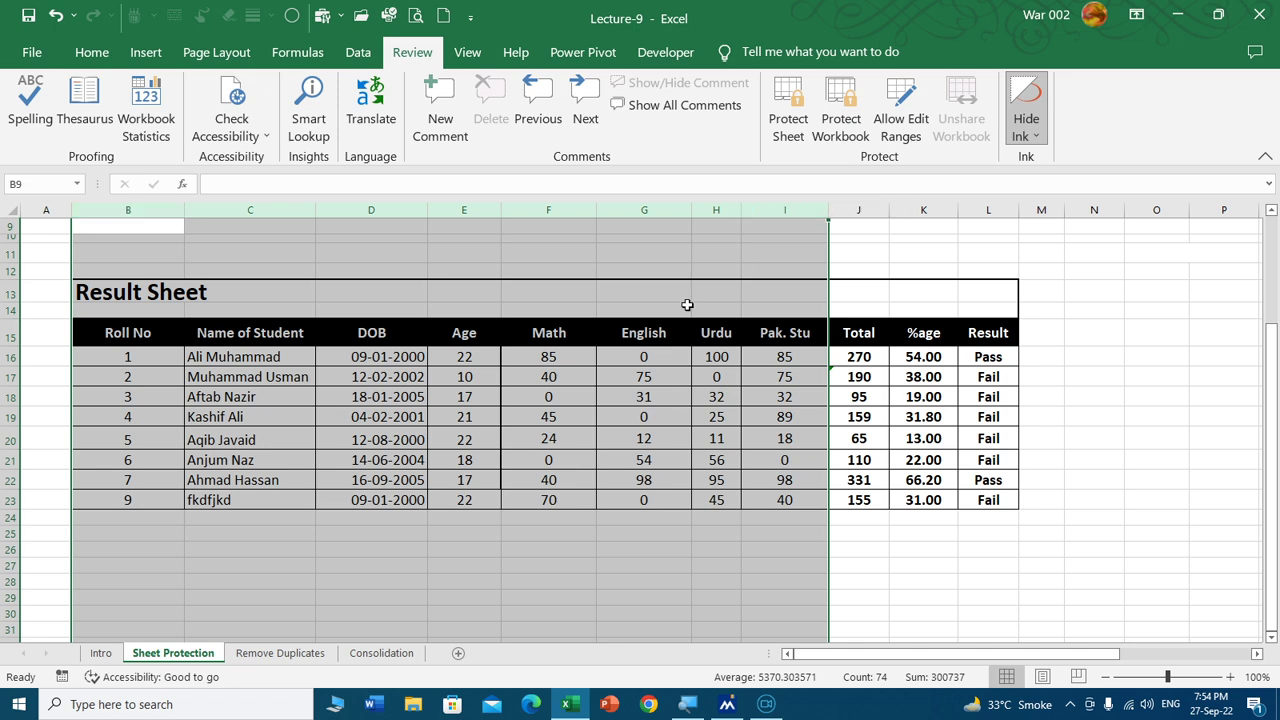
Replace the old Range1 with a new editable Range1 covering columns $B:$I and apply it.
{"action": "left_click", "coordinate": [901, 126]}
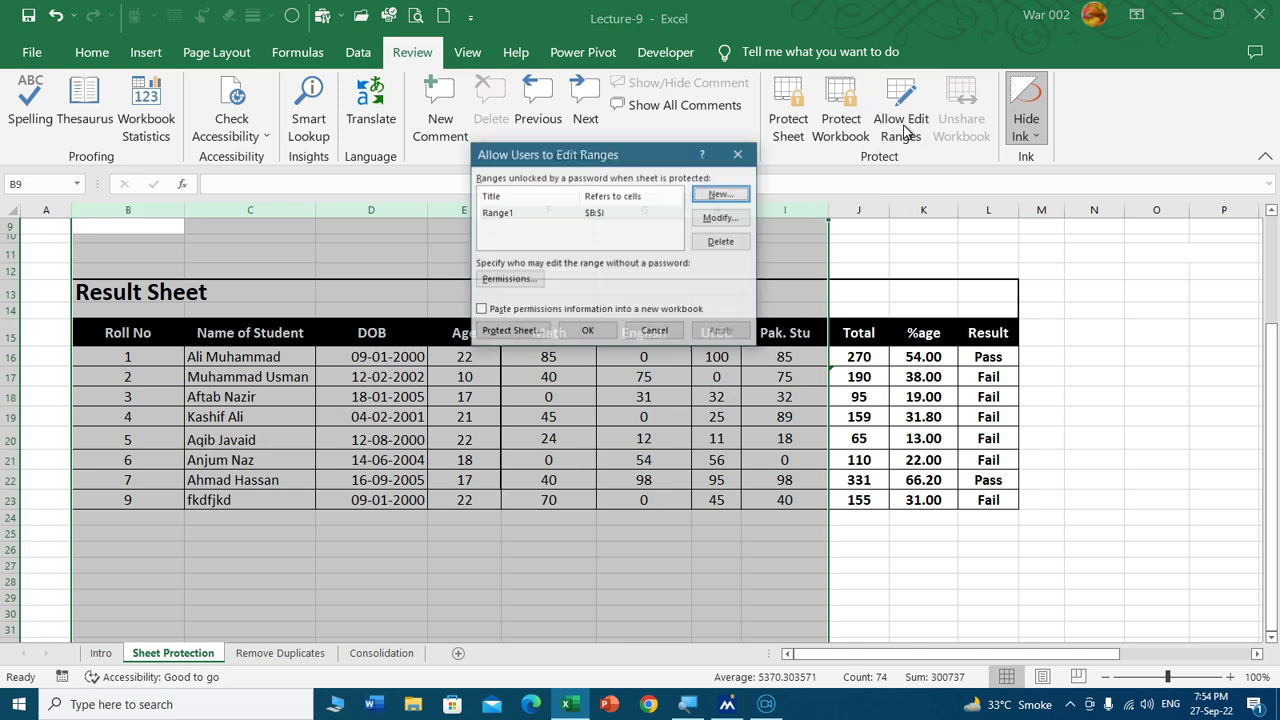
{"action": "left_click", "coordinate": [528, 216]}
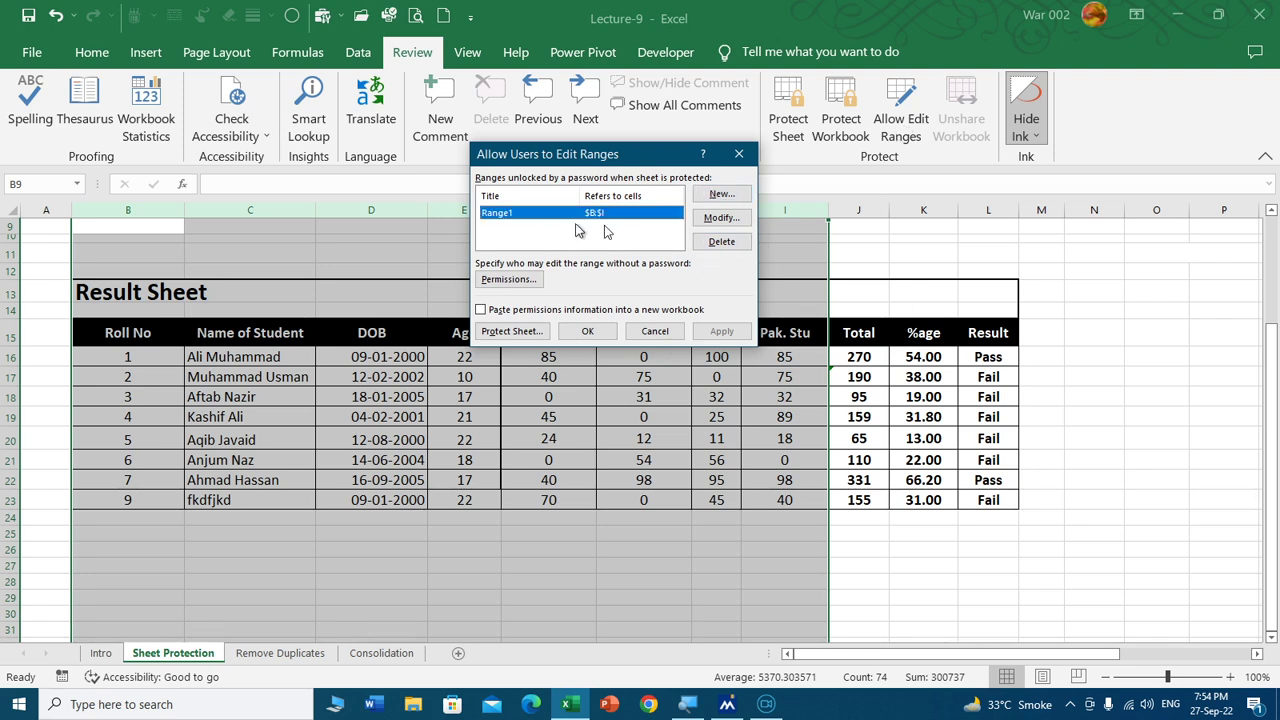
{"action": "left_click", "coordinate": [720, 242]}
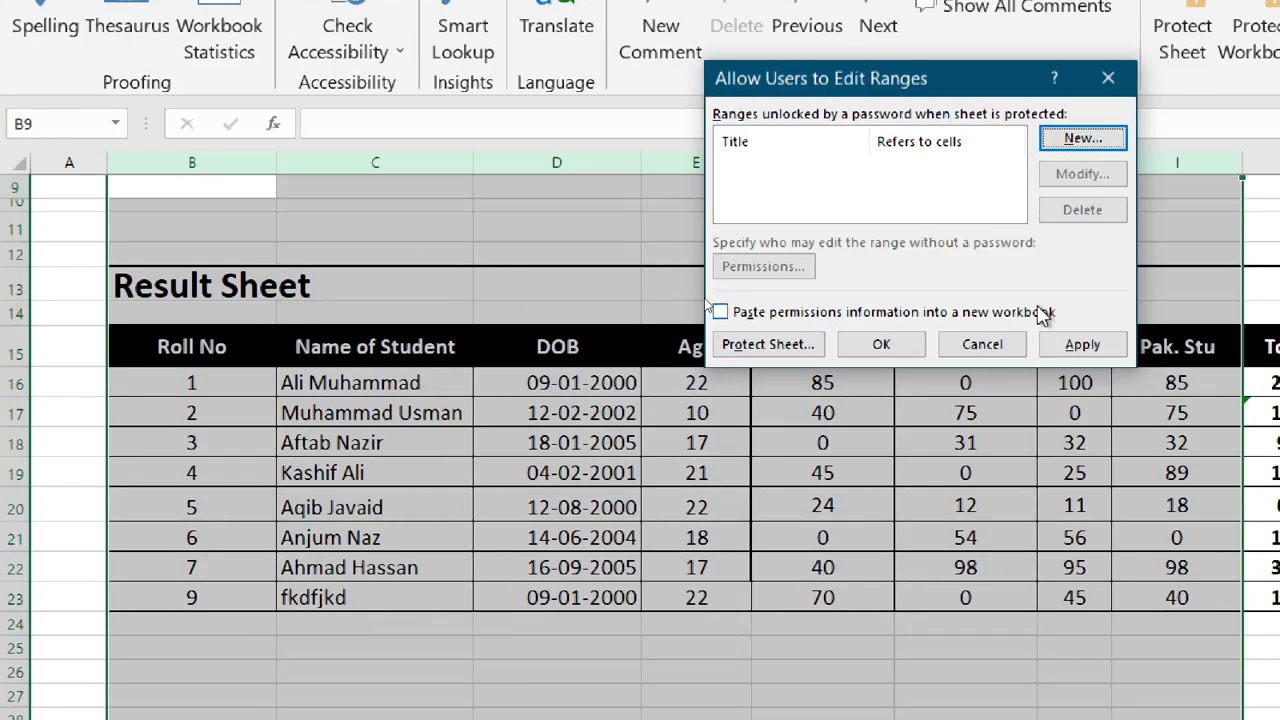
{"action": "left_click", "coordinate": [1100, 138]}
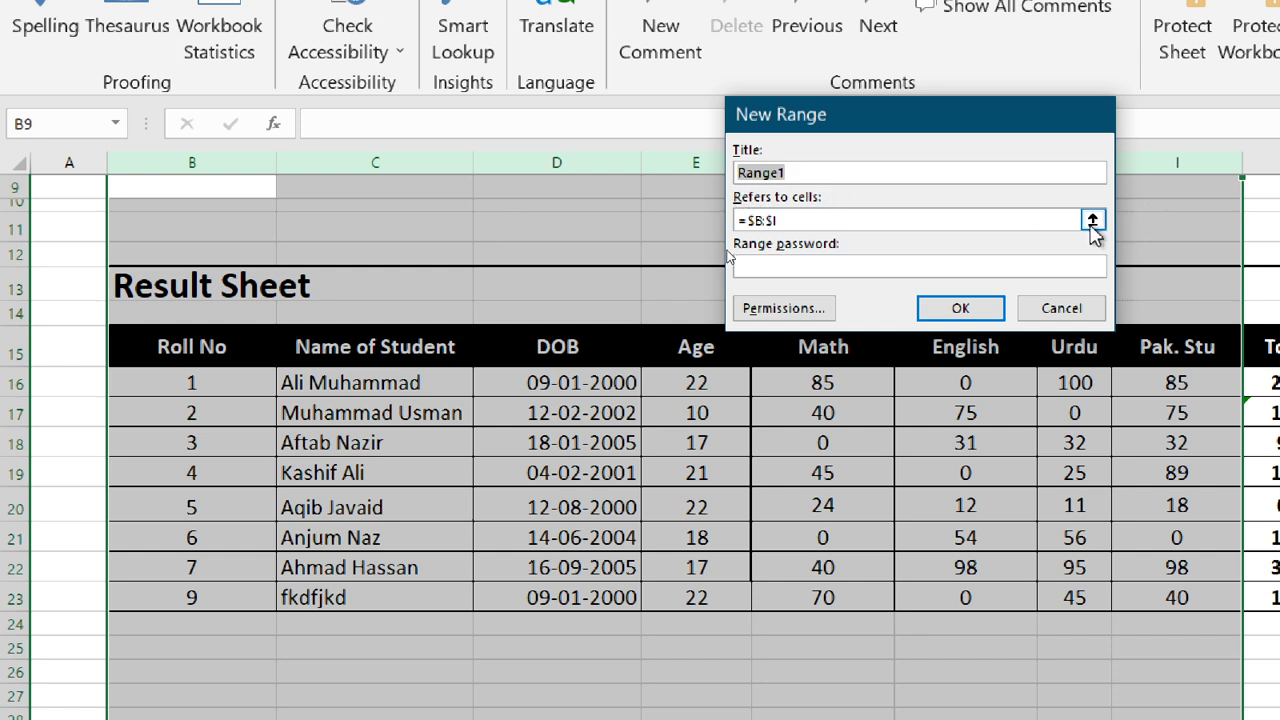
{"action": "left_click", "coordinate": [1092, 222]}
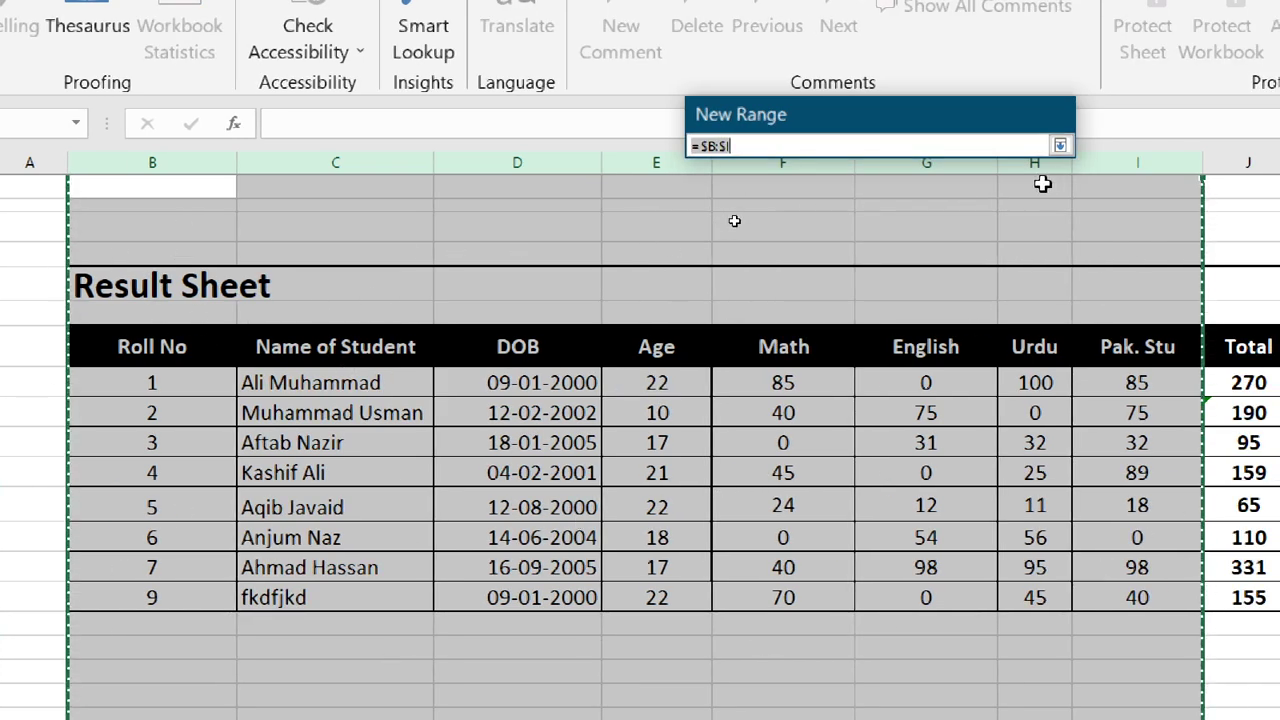
{"action": "left_click", "coordinate": [1060, 147]}
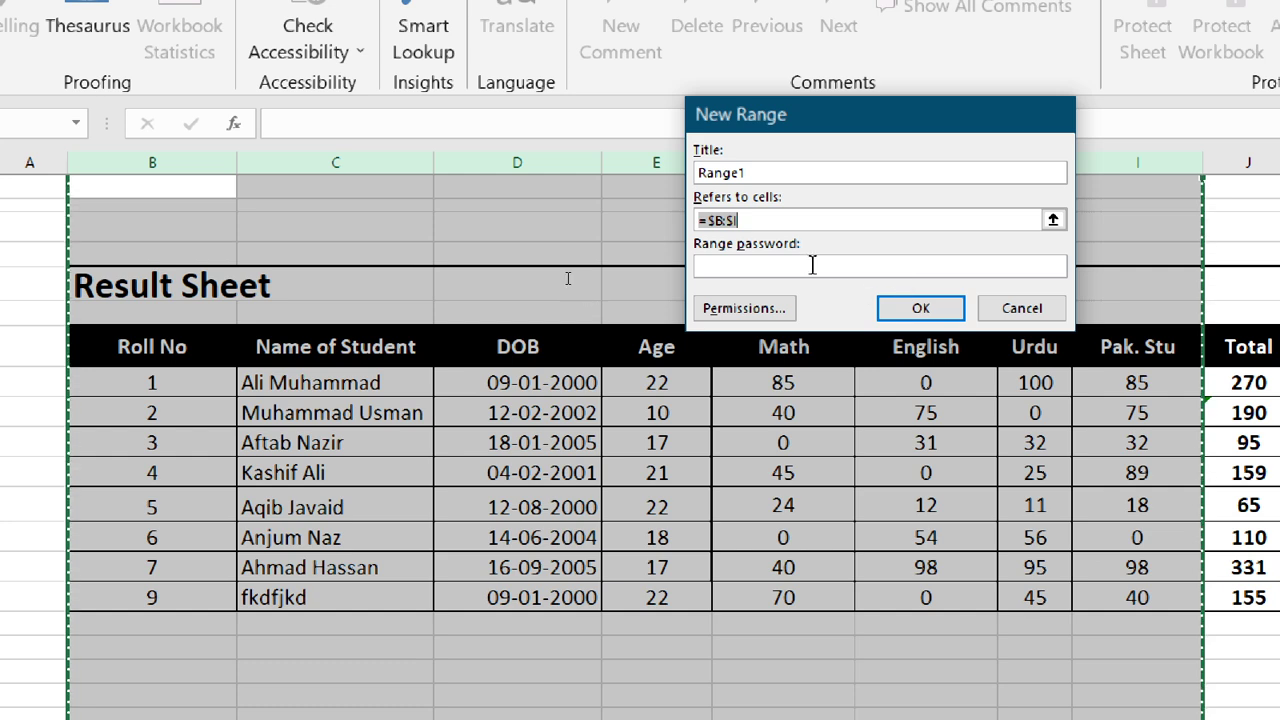
{"action": "left_click", "coordinate": [920, 308]}
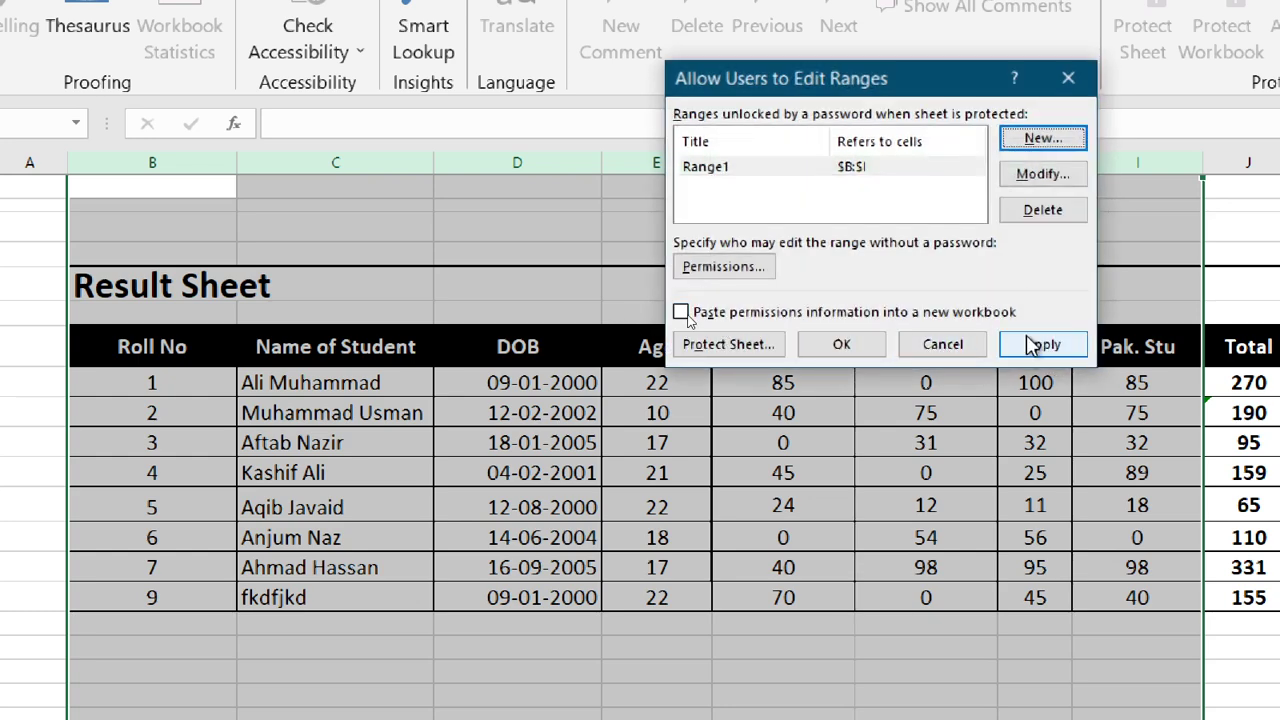
{"action": "left_click", "coordinate": [750, 167]}
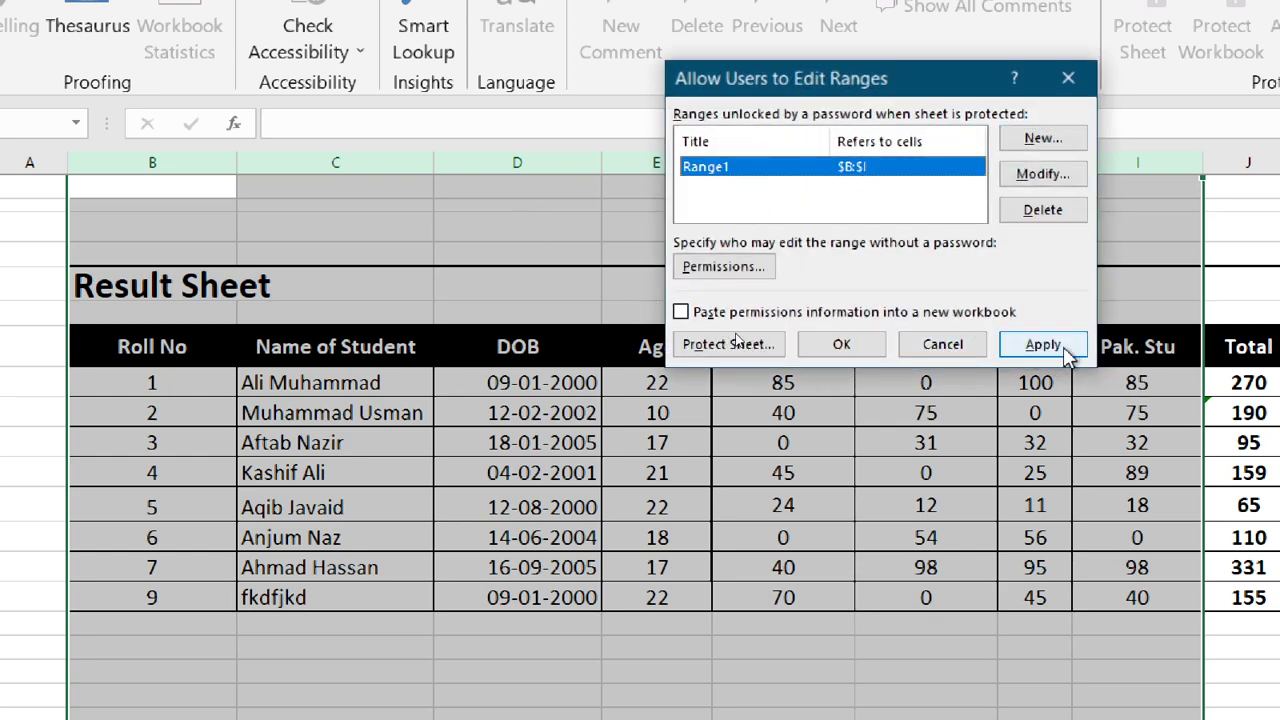
{"action": "left_click", "coordinate": [1025, 345]}
{"action": "left_click", "coordinate": [848, 346]}
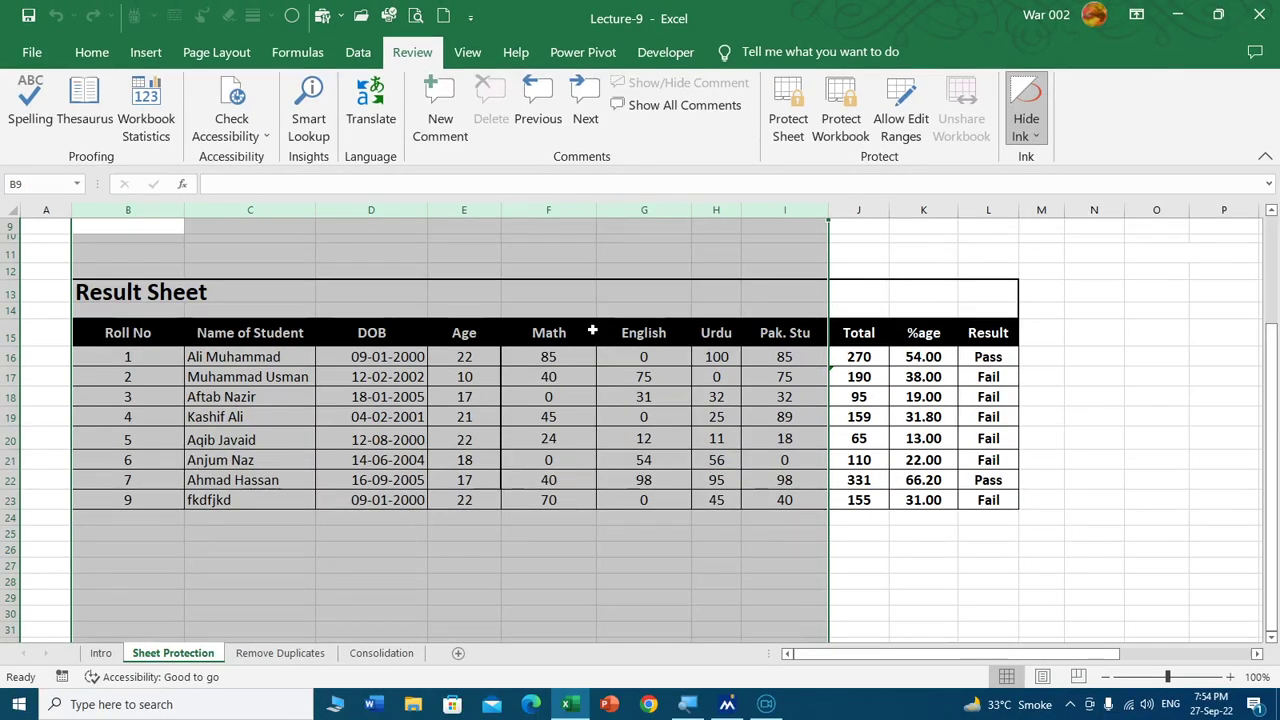
Protect the Sheet Protection sheet with a password, confirmed twice.
{"action": "left_click", "coordinate": [765, 140]}
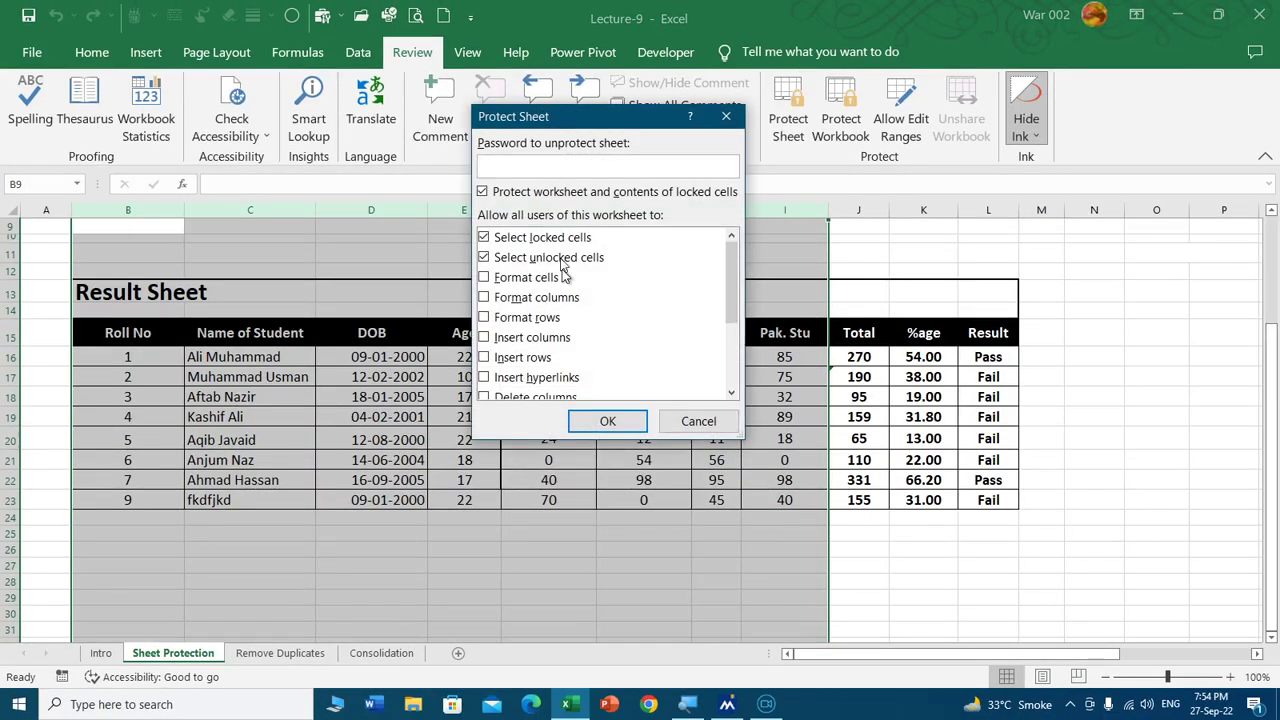
{"action": "type", "text": "123"}
{"action": "key", "text": "Return"}
{"action": "type", "text": "123"}
{"action": "key", "text": "Return"}
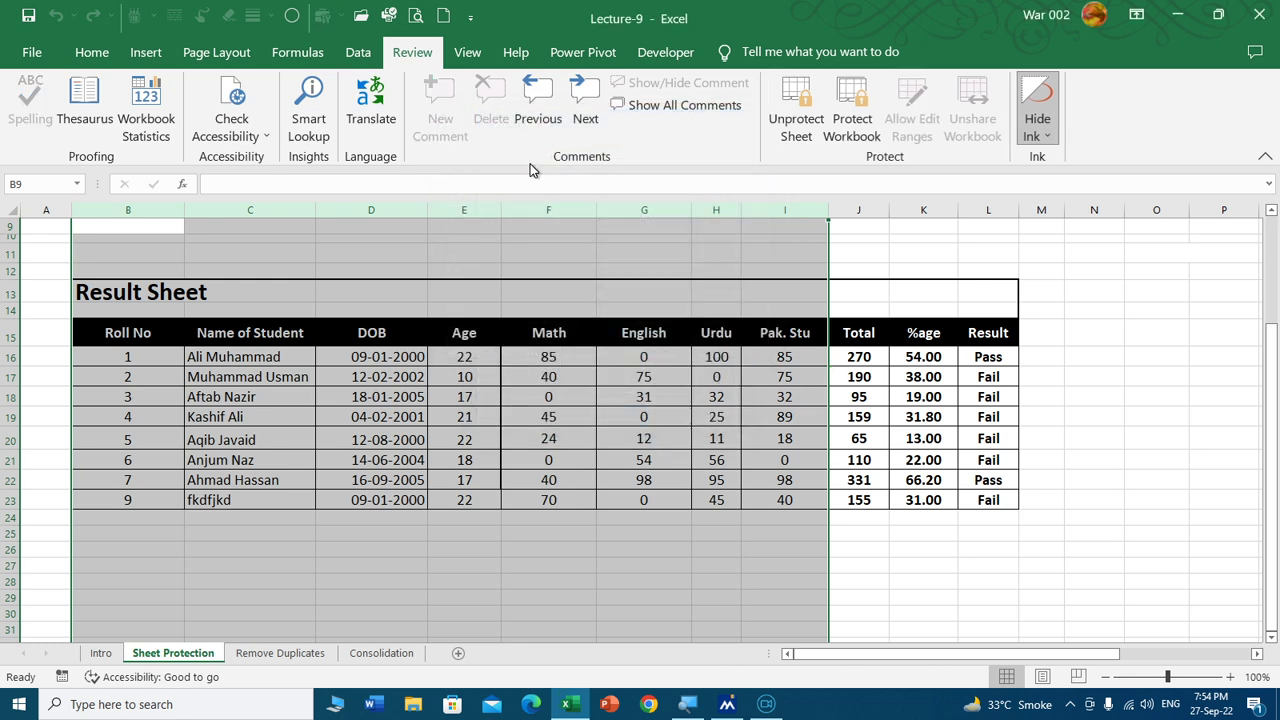
{"action": "left_click", "coordinate": [518, 401]}
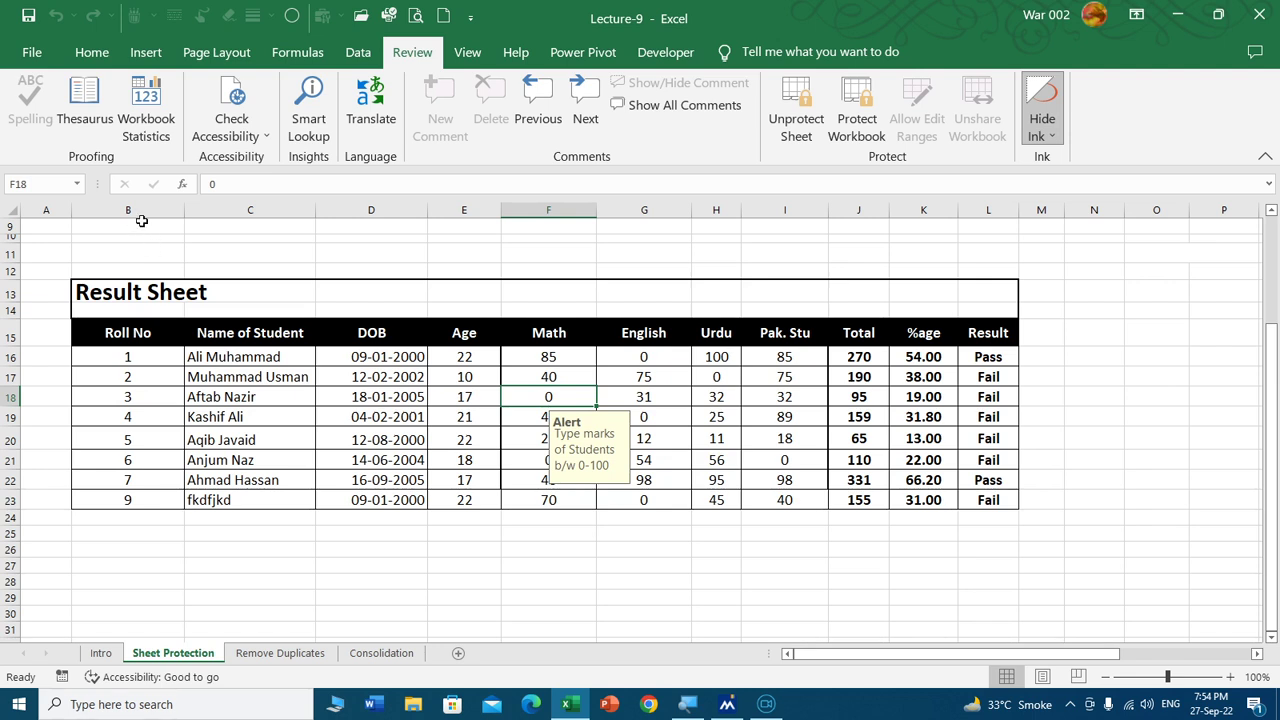
Replace the name in C22 with the name from the row above to test editing.
{"action": "left_click_drag", "start_coordinate": [135, 210], "coordinate": [766, 195]}
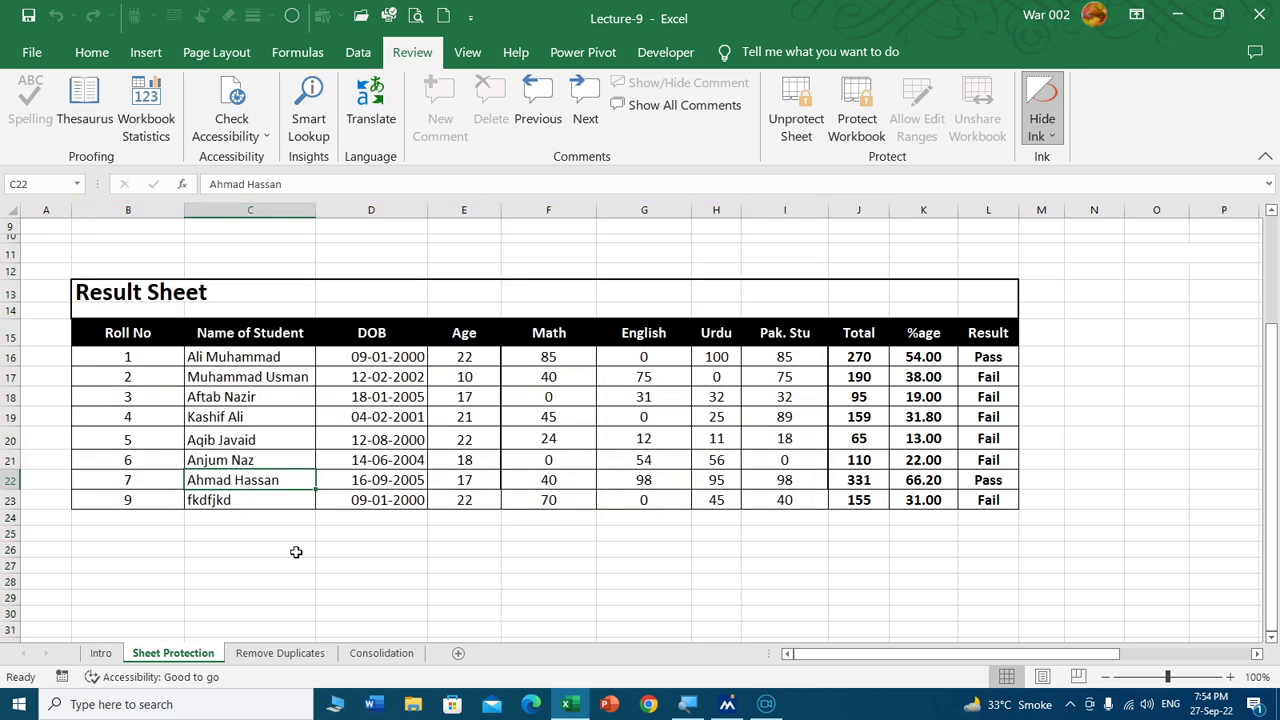
{"action": "left_click", "coordinate": [240, 477]}
{"action": "key", "text": "Delete"}
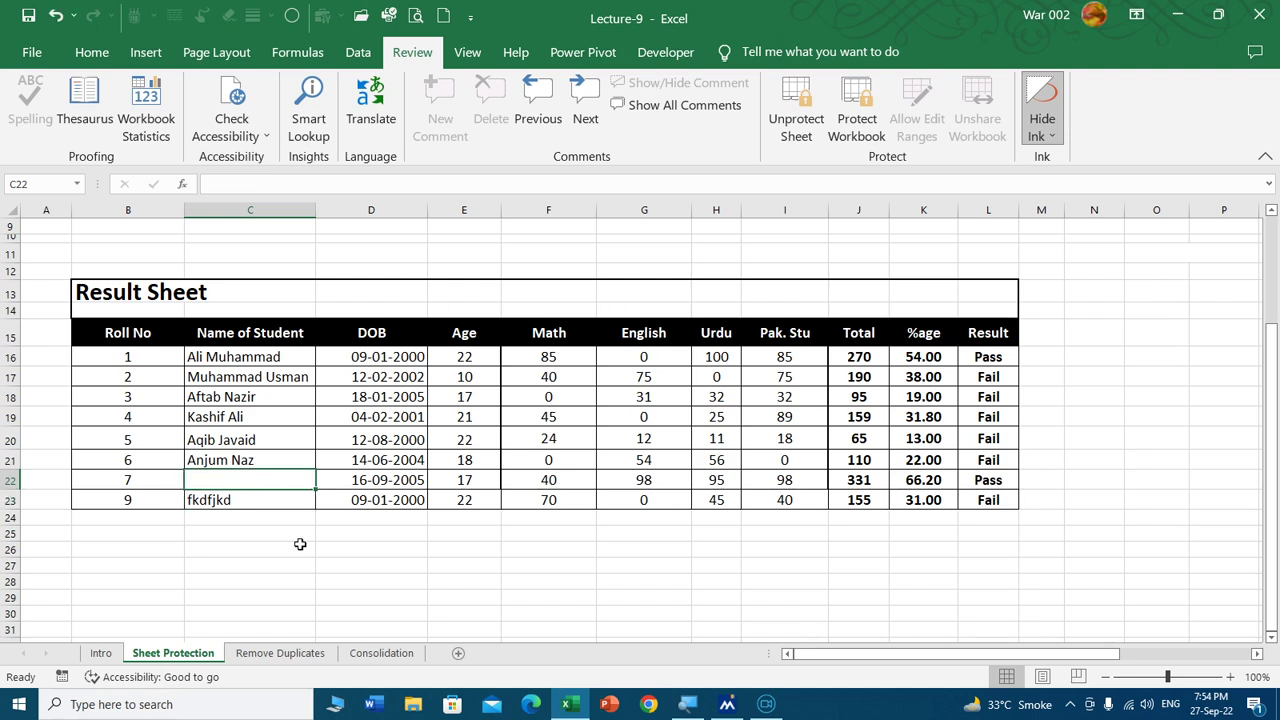
{"action": "key", "text": "ctrl+d"}
{"action": "key", "text": "Right"}
{"action": "key", "text": "Right"}
{"action": "key", "text": "Right"}
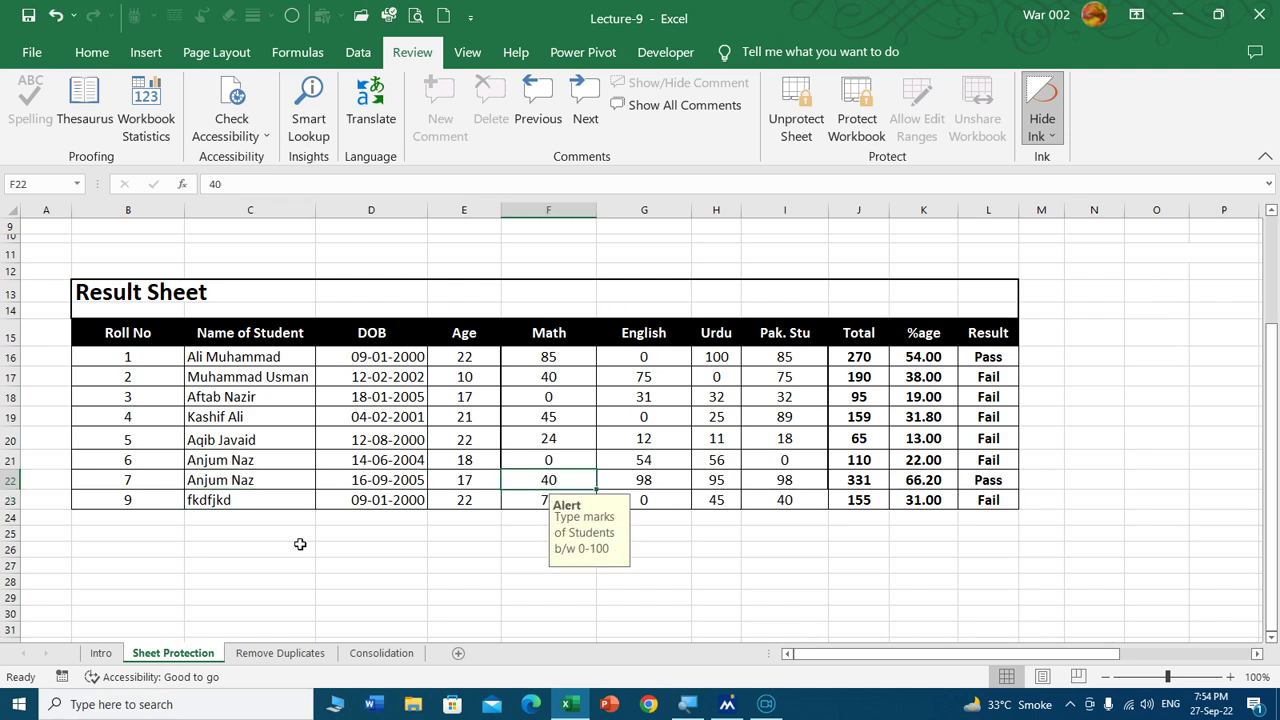
Change roll number 6's Math mark to 2, giving a Total of 112.
{"action": "key", "text": "Up"}
{"action": "type", "text": "2"}
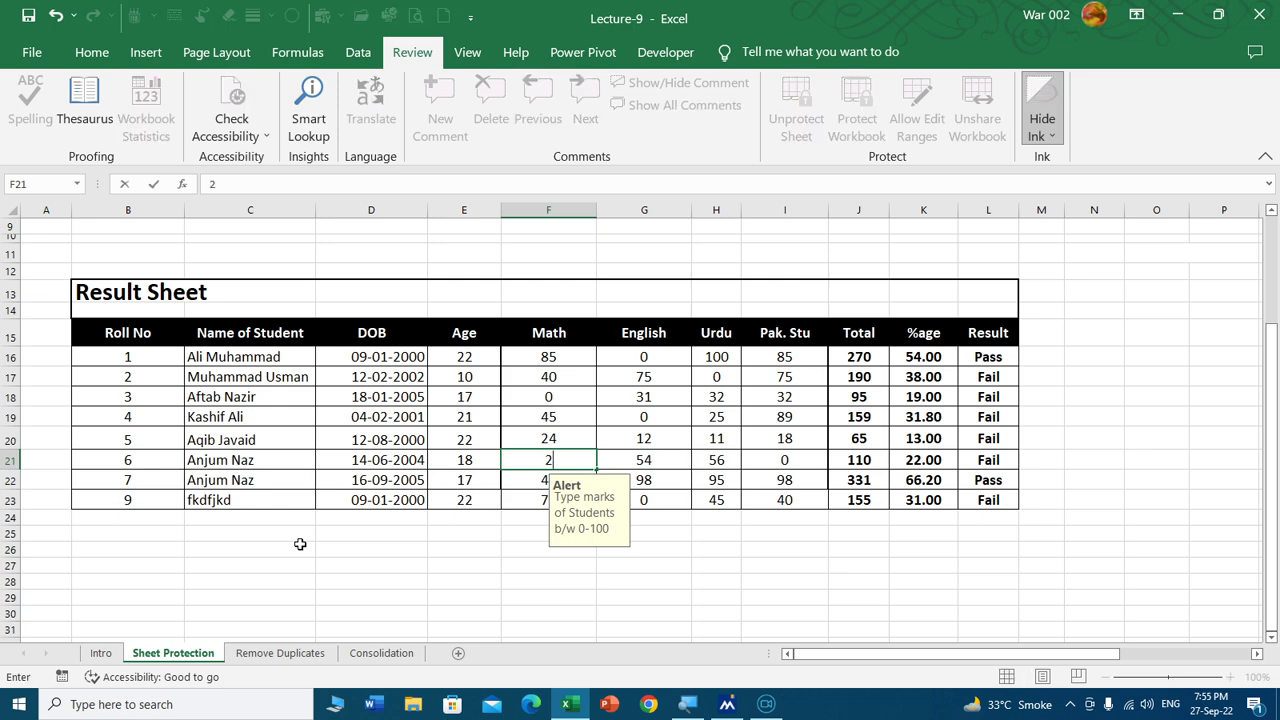
{"action": "key", "text": "Return"}
{"action": "key", "text": "Up"}
{"action": "key", "text": "Up"}
{"action": "key", "text": "Up"}
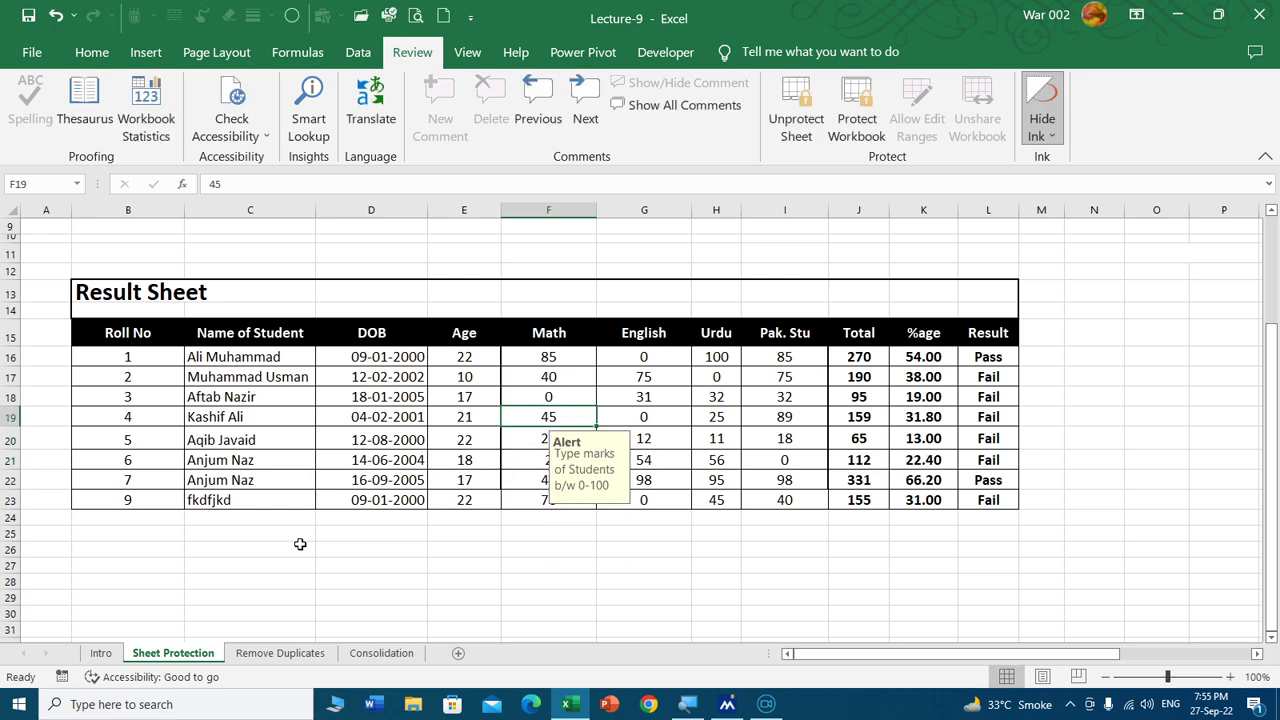
{"action": "key", "text": "Right"}
{"action": "key", "text": "Right"}
{"action": "key", "text": "Right"}
{"action": "key", "text": "Right"}
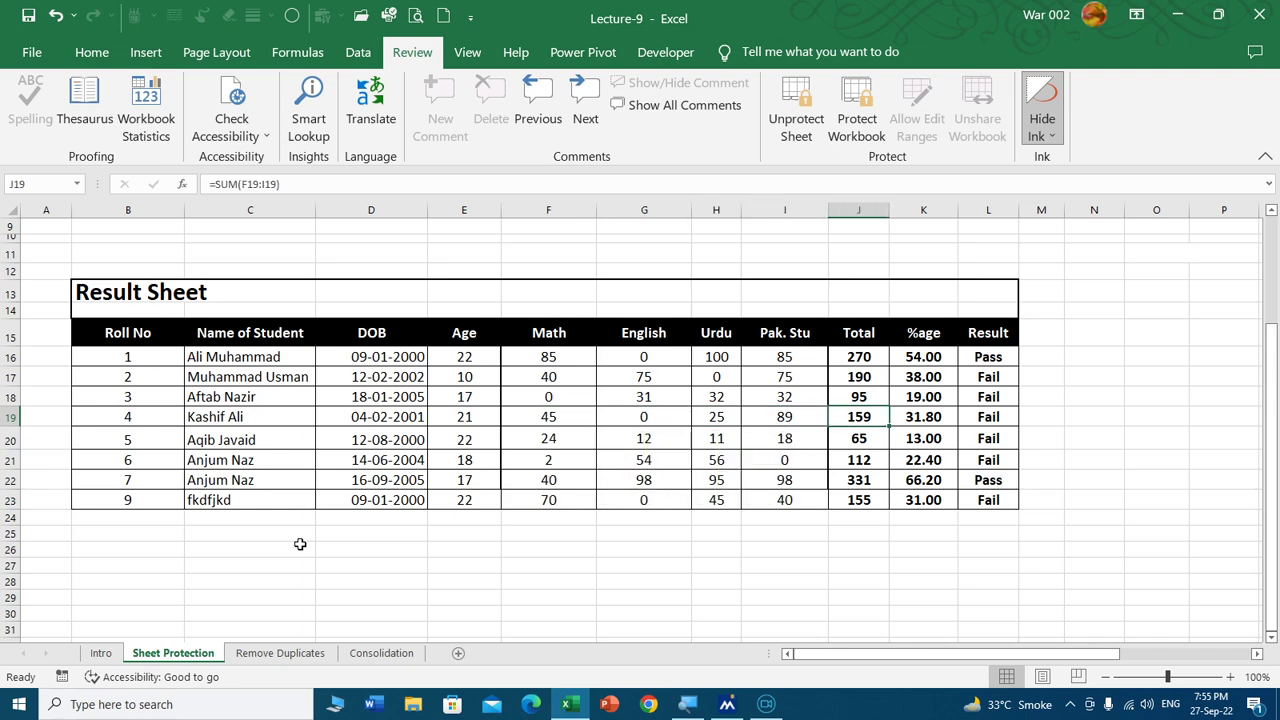
{"action": "key", "text": "Delete"}
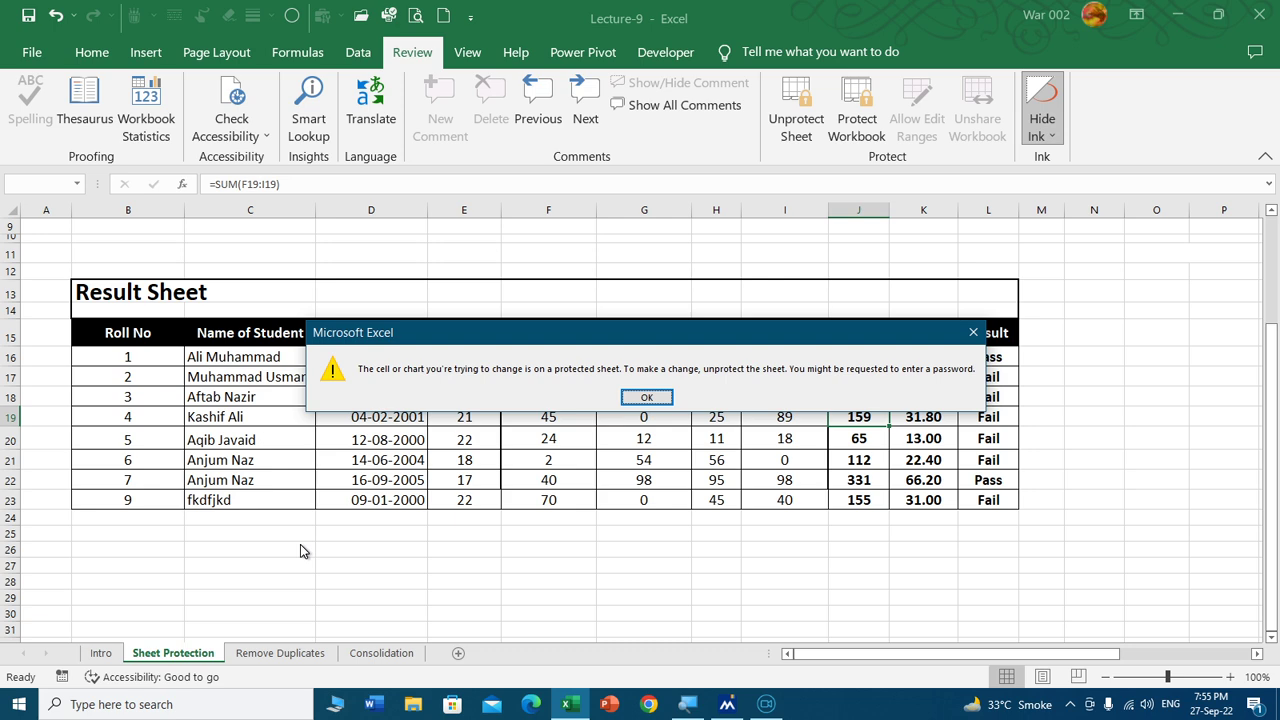
{"action": "key", "text": "Return"}
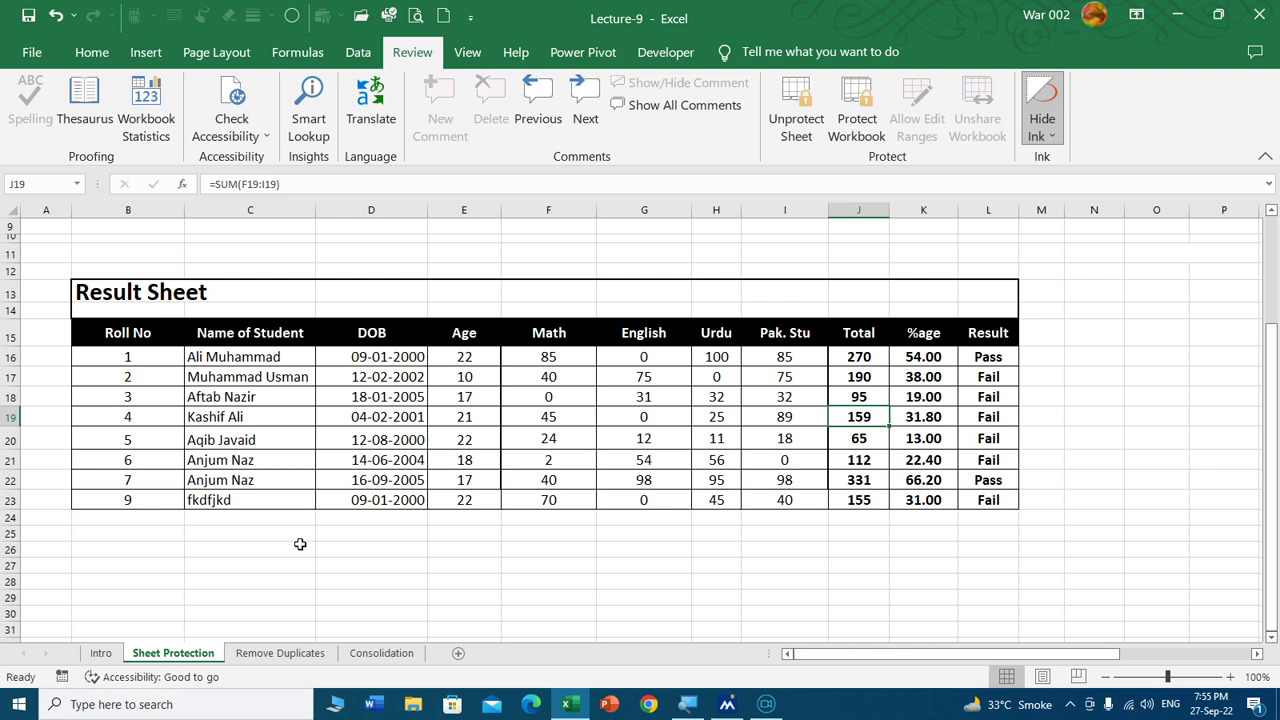
{"action": "left_click", "coordinate": [1136, 379]}
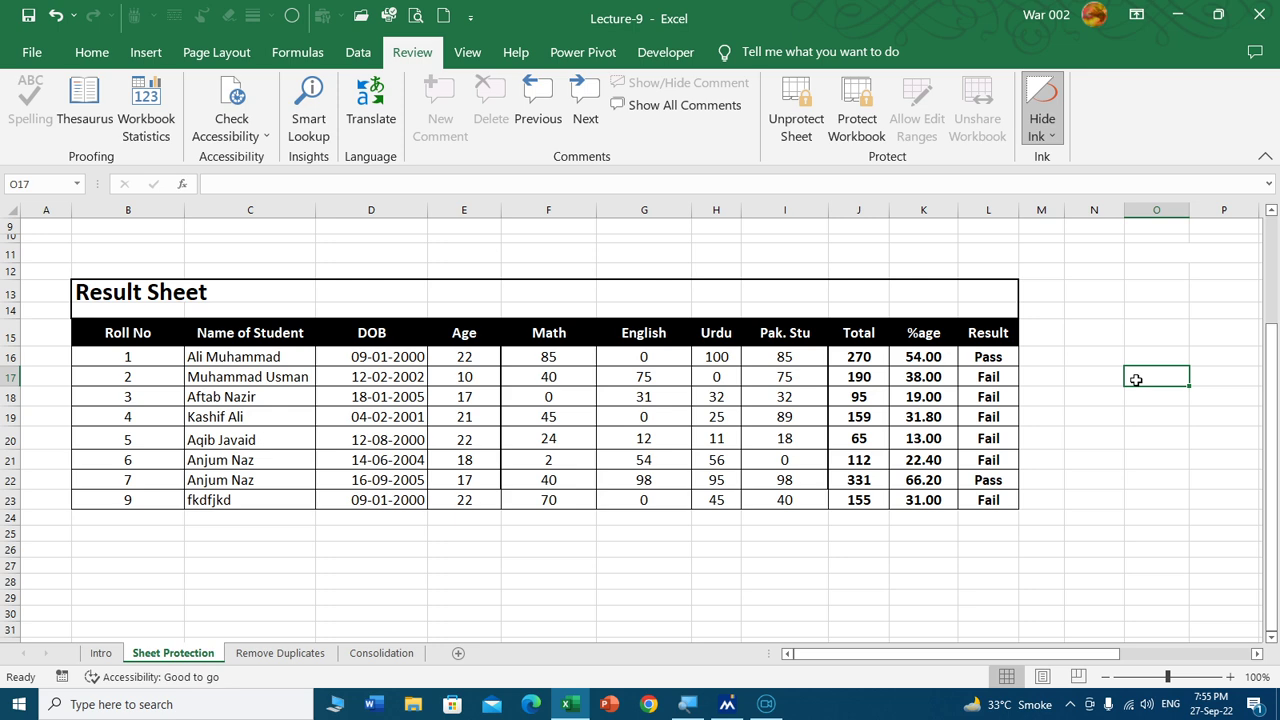
{"action": "double_click", "coordinate": [1136, 379]}
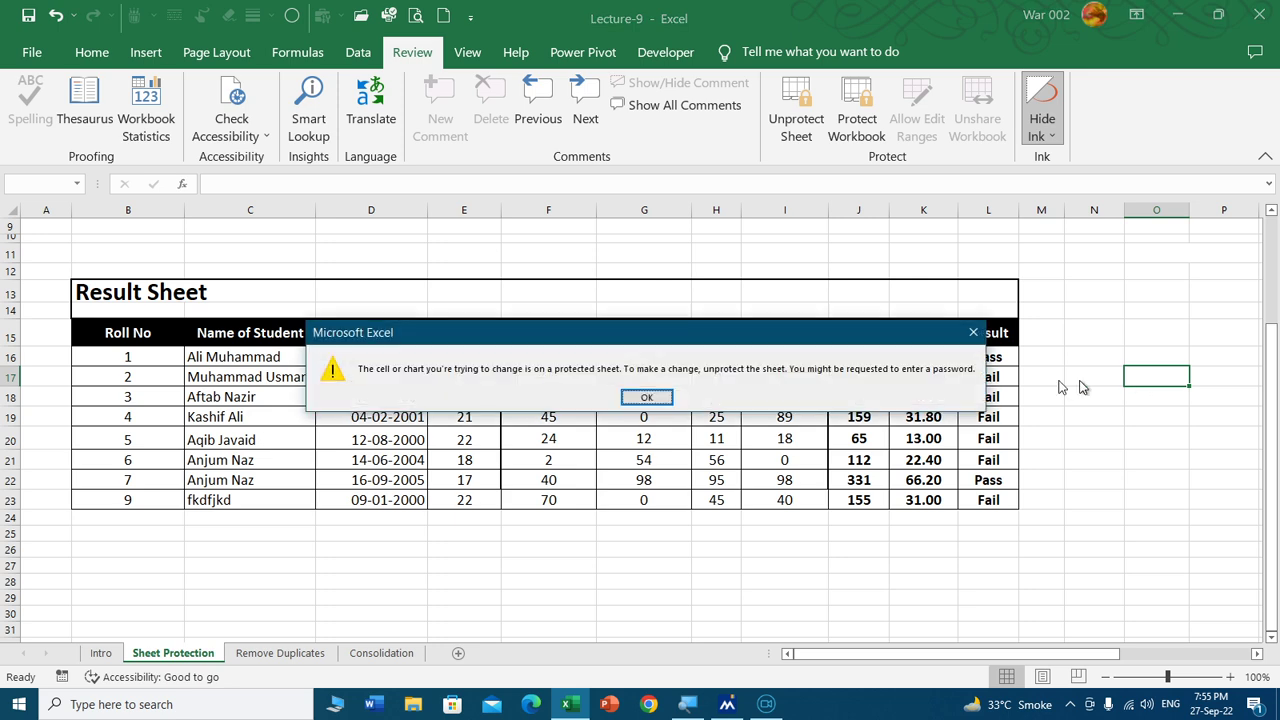
{"action": "left_click", "coordinate": [650, 398]}
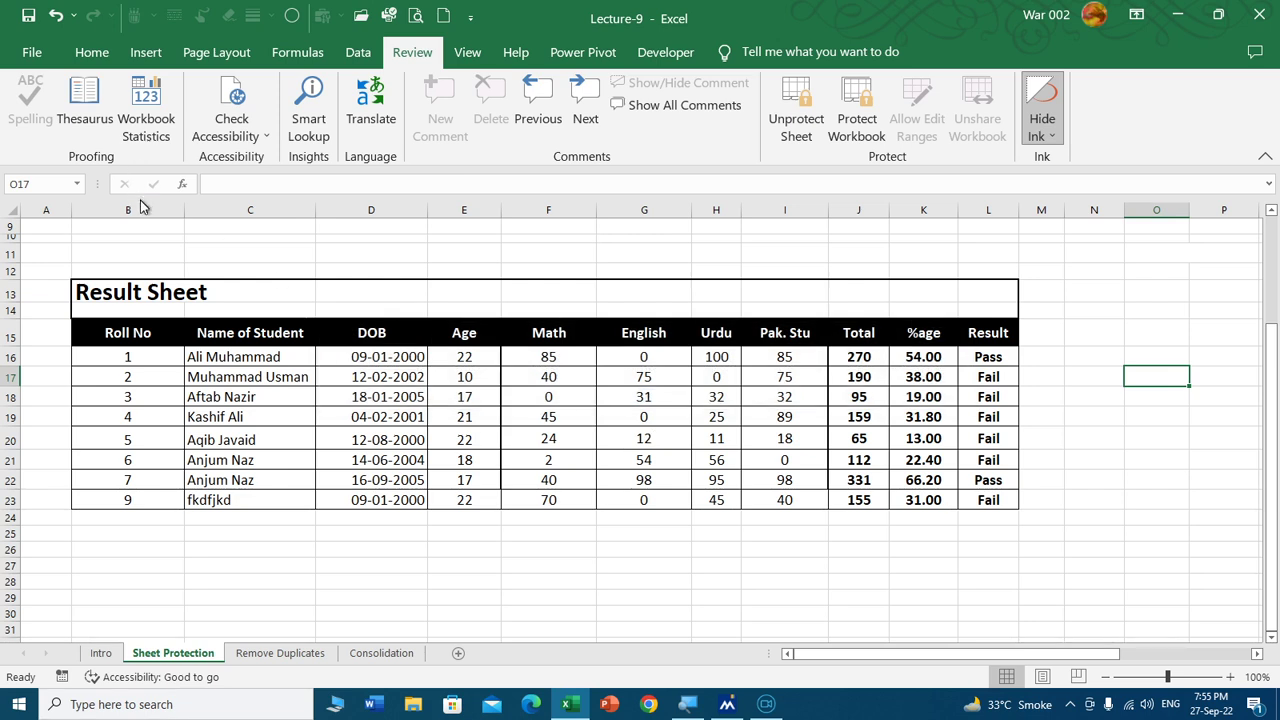
{"action": "left_click_drag", "start_coordinate": [134, 210], "coordinate": [802, 205]}
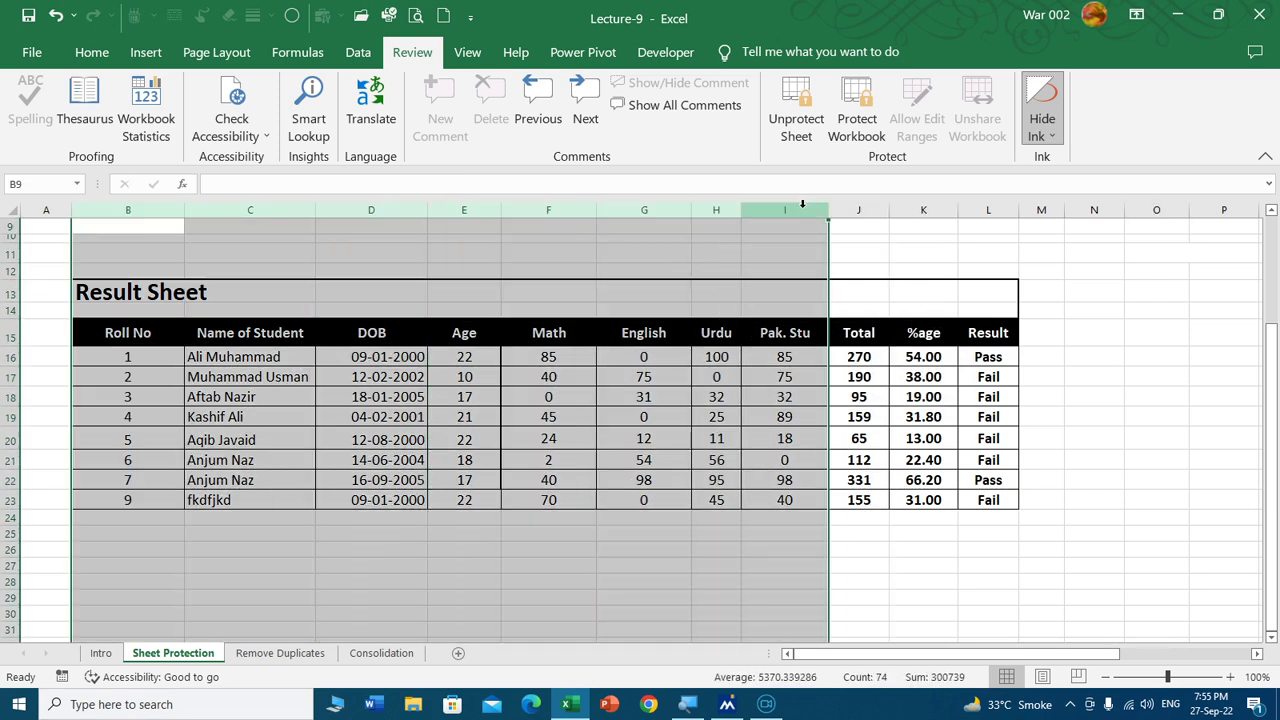
{"action": "left_click", "coordinate": [1078, 478]}
{"action": "left_click", "coordinate": [1160, 435]}
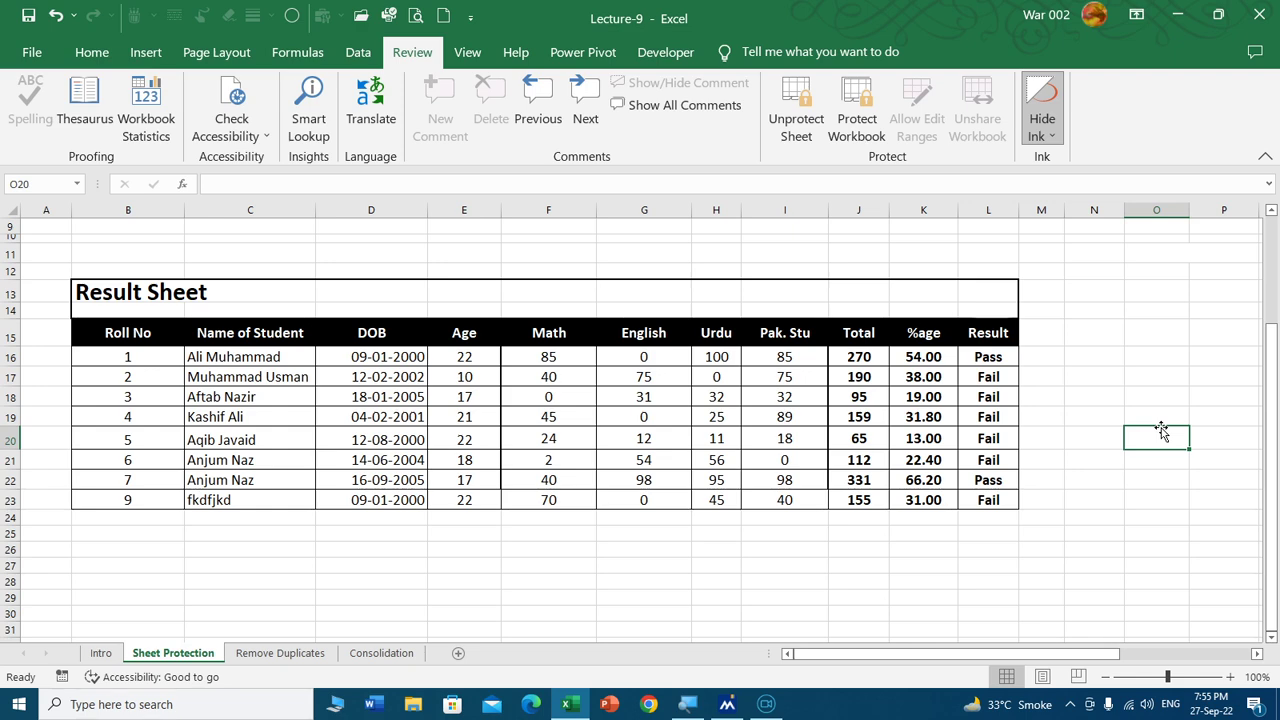
{"action": "double_click", "coordinate": [1162, 434]}
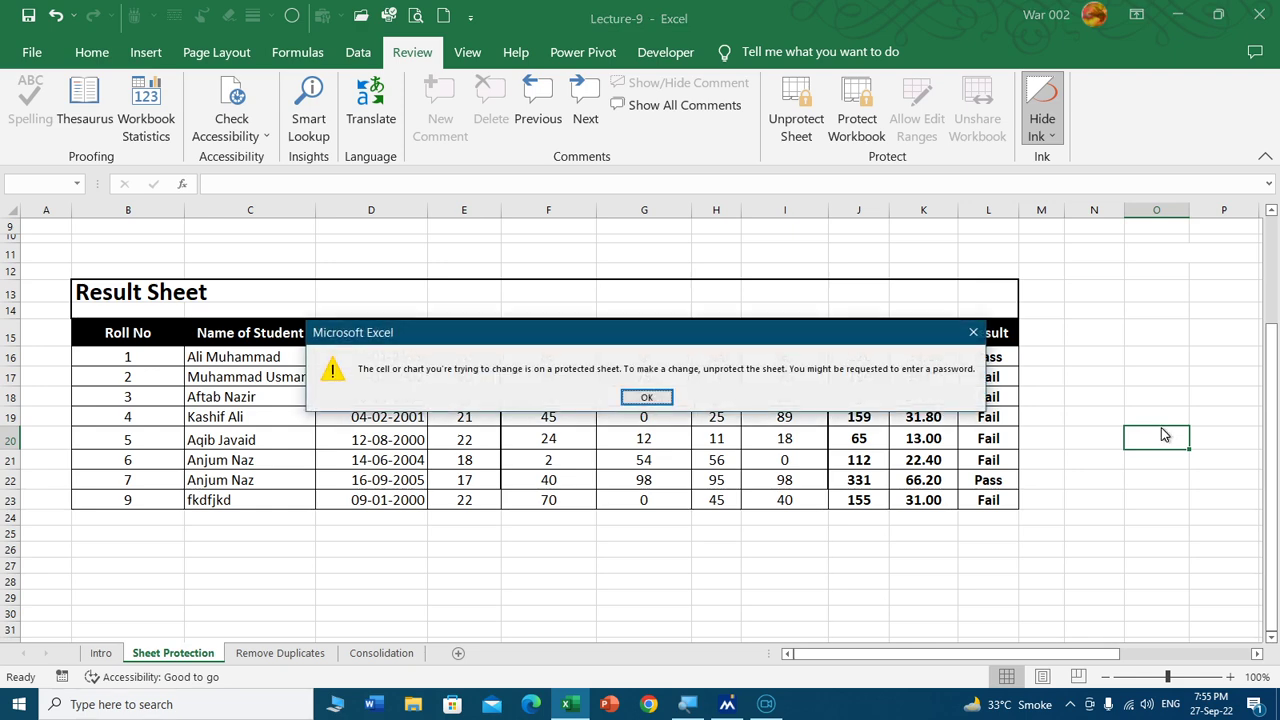
{"action": "key", "text": "Return"}
Unprotect the Sheet Protection sheet by entering its password in Unprotect Sheet.
{"action": "left_click", "coordinate": [671, 549]}
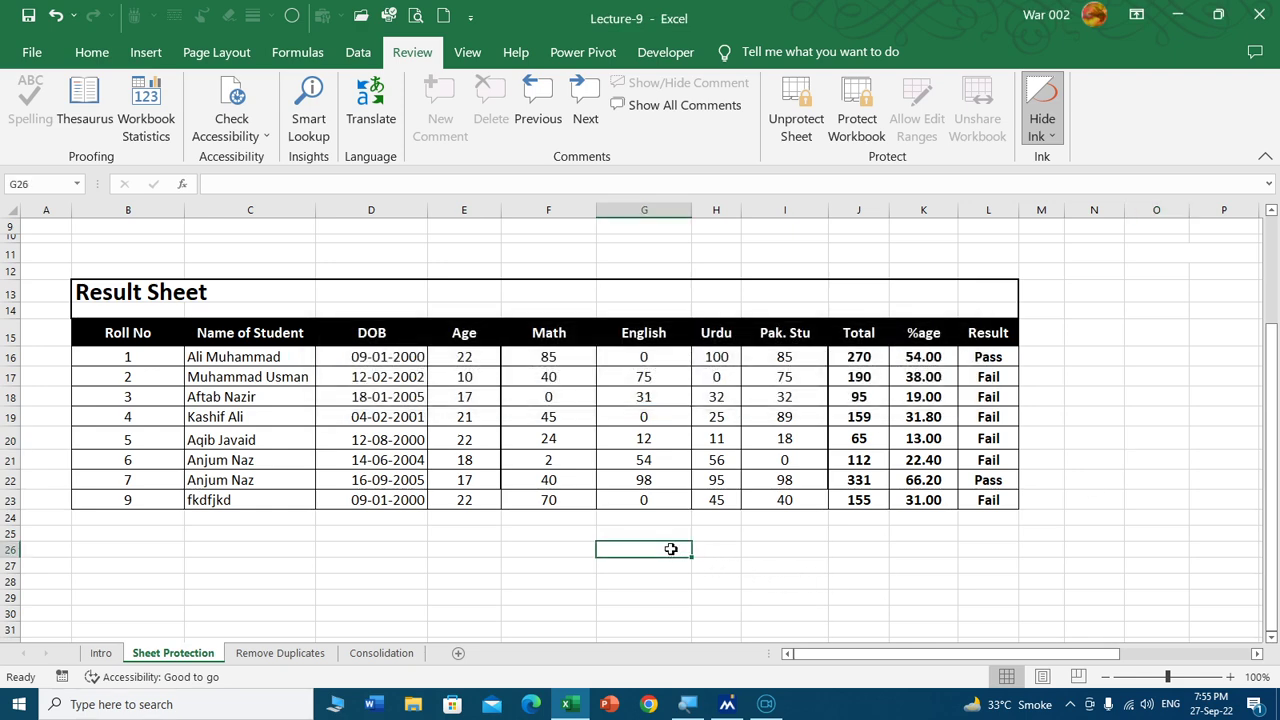
{"action": "left_click", "coordinate": [798, 120]}
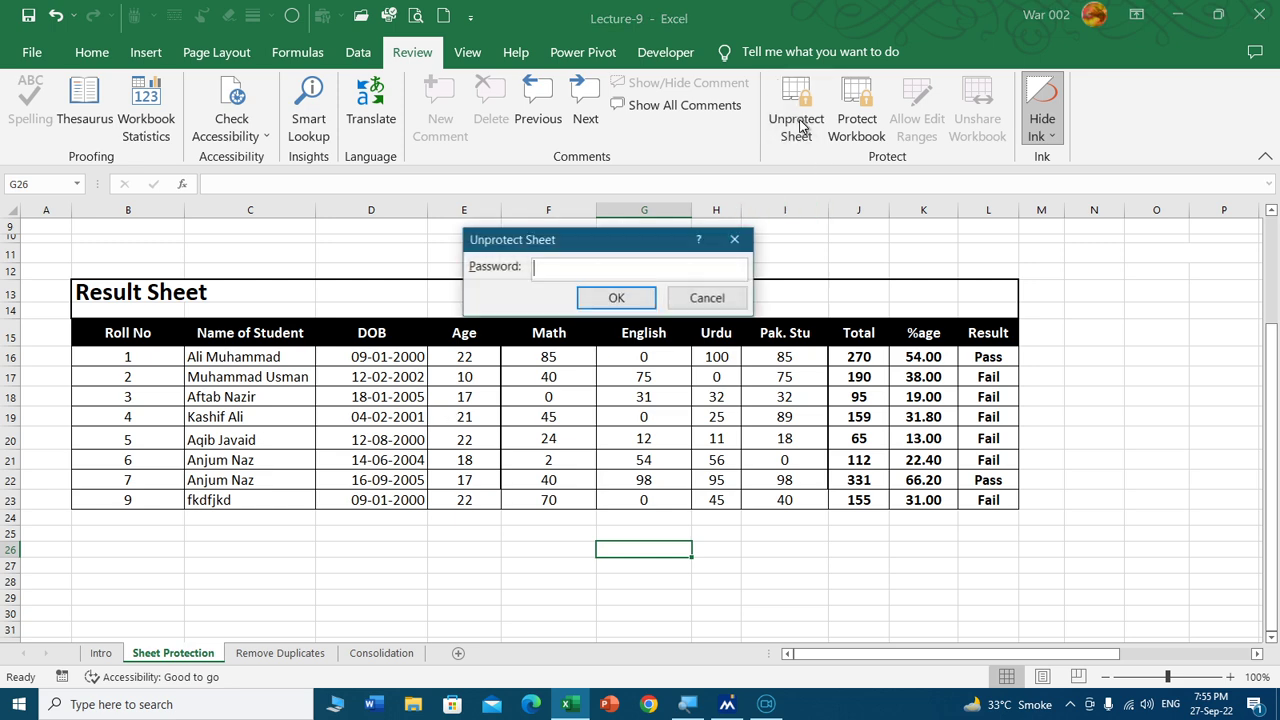
{"action": "type", "text": "123"}
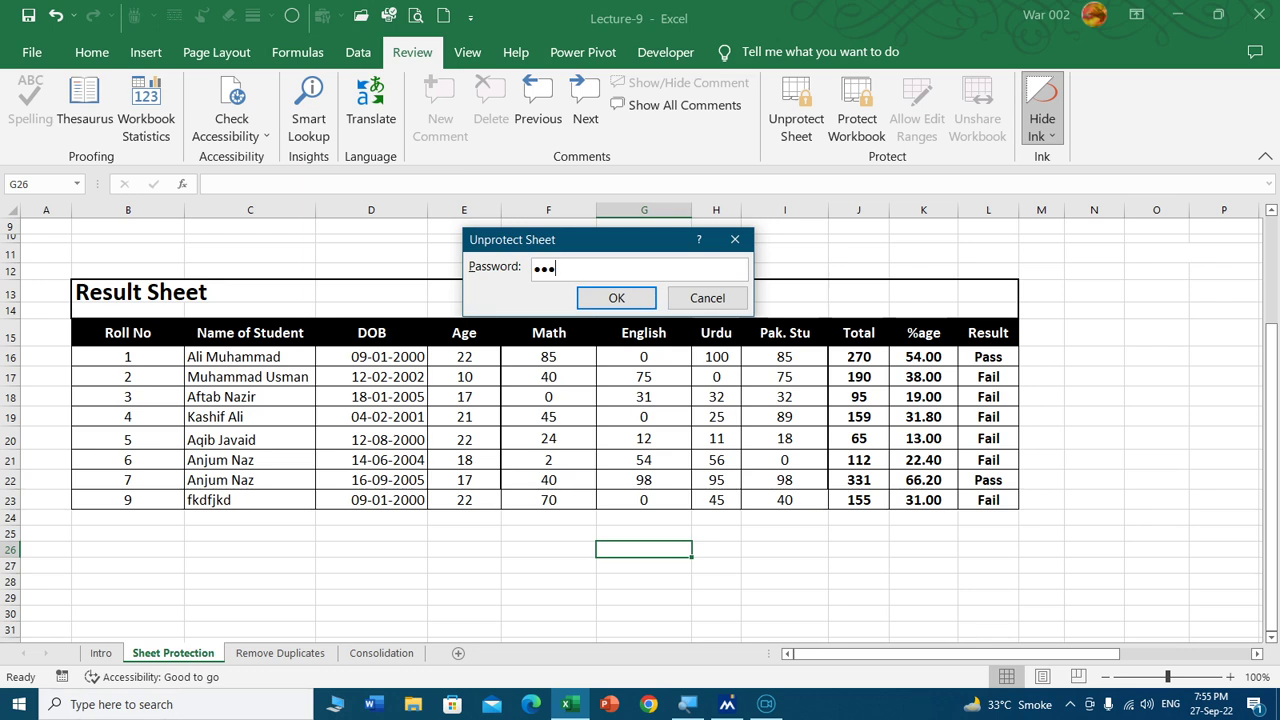
{"action": "left_click", "coordinate": [648, 283]}
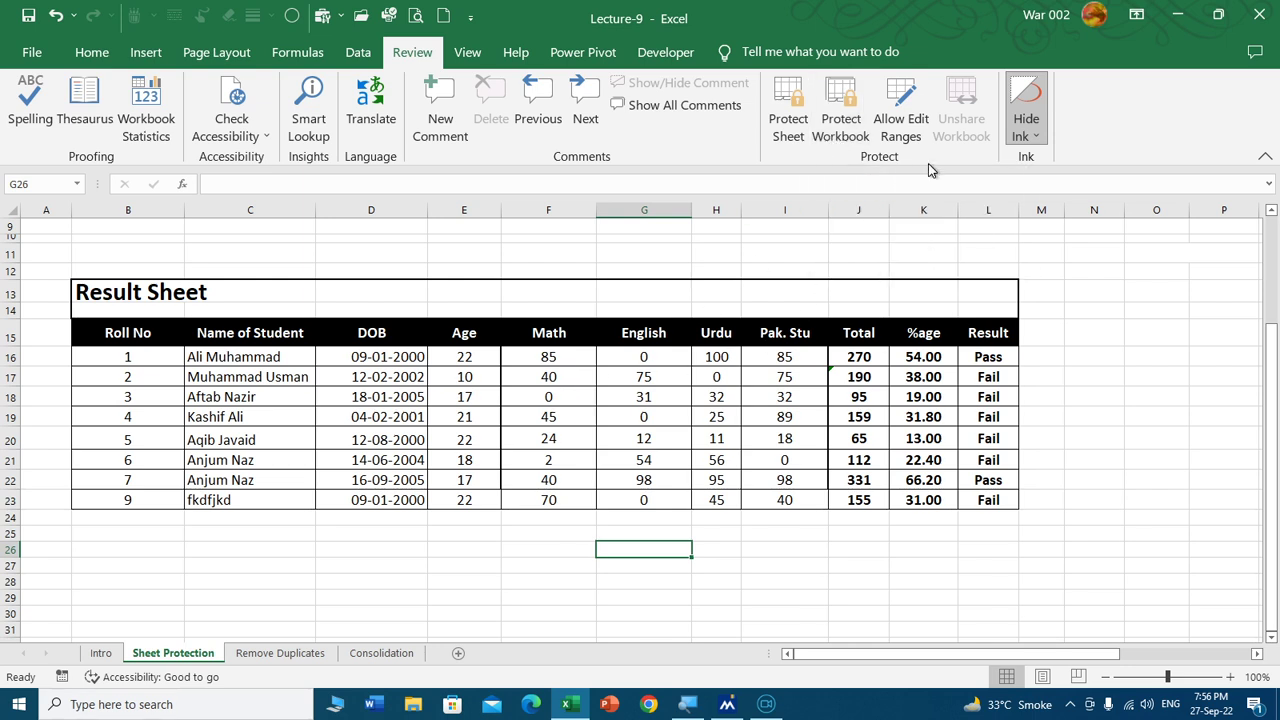
Review the marks in F16:I23, then return to the top of the Intro sheet.
{"action": "left_click", "coordinate": [588, 398]}
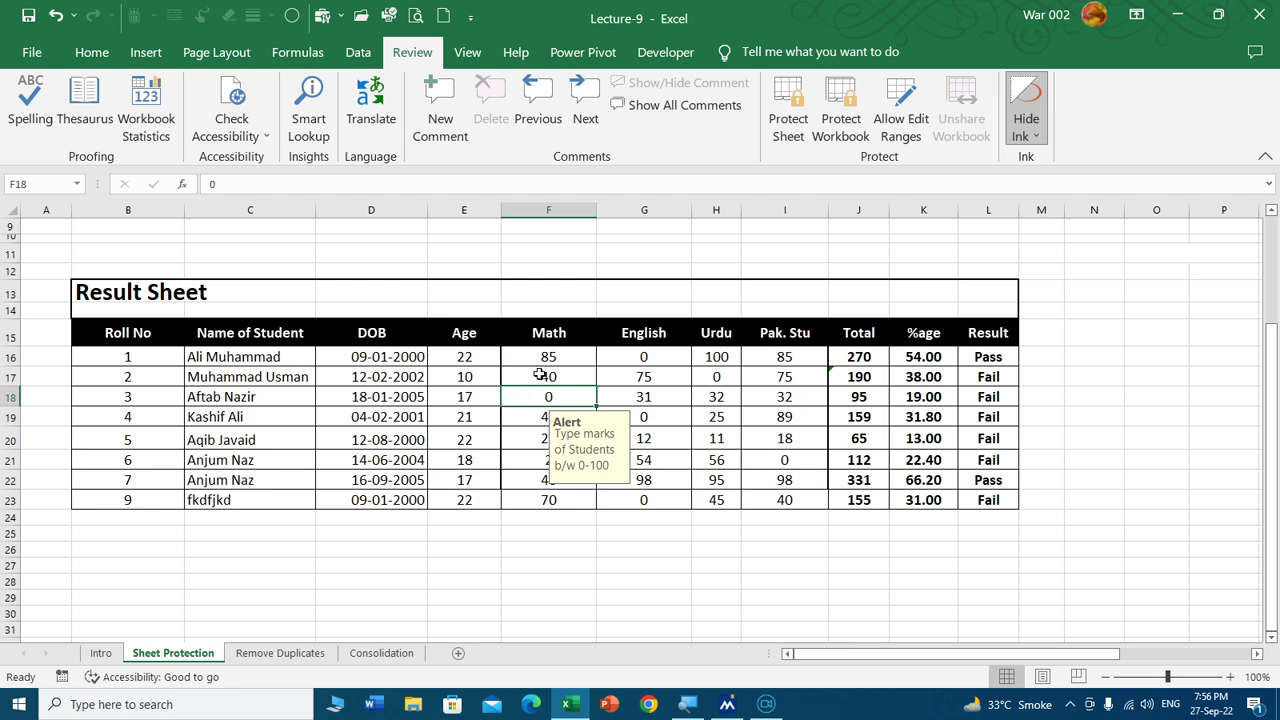
{"action": "left_click_drag", "start_coordinate": [548, 358], "coordinate": [788, 500]}
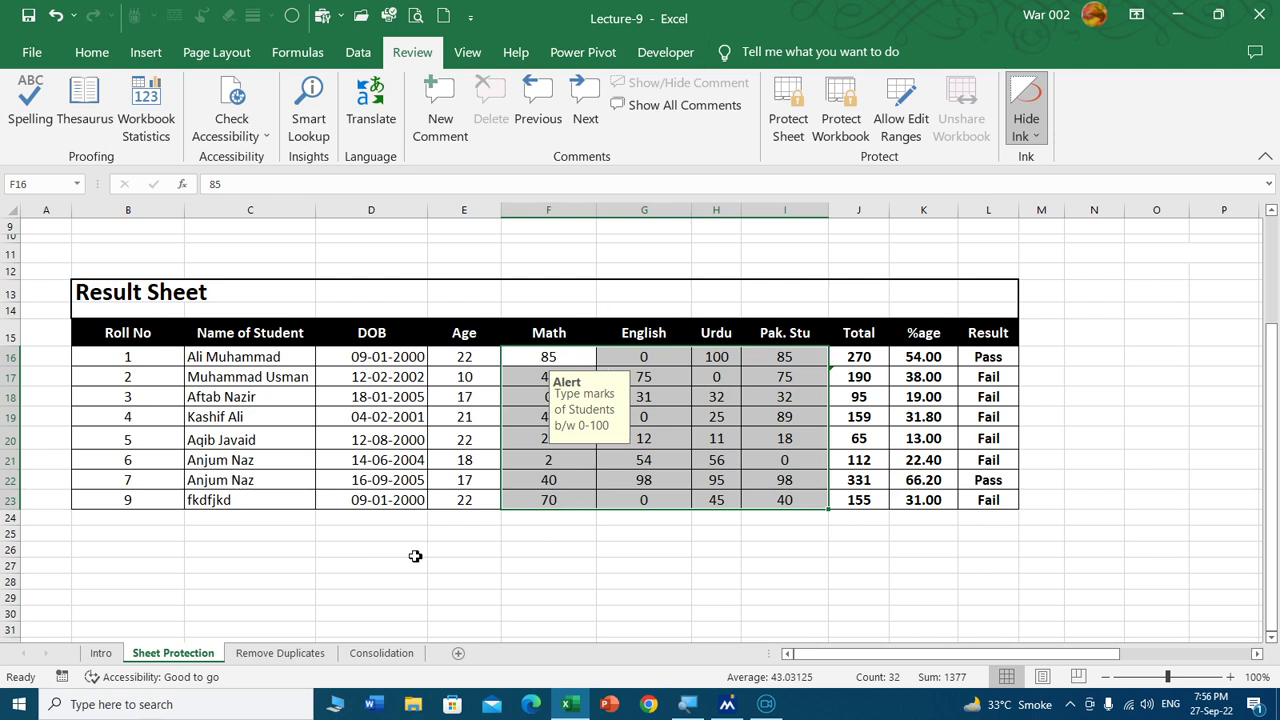
{"action": "left_click", "coordinate": [372, 546]}
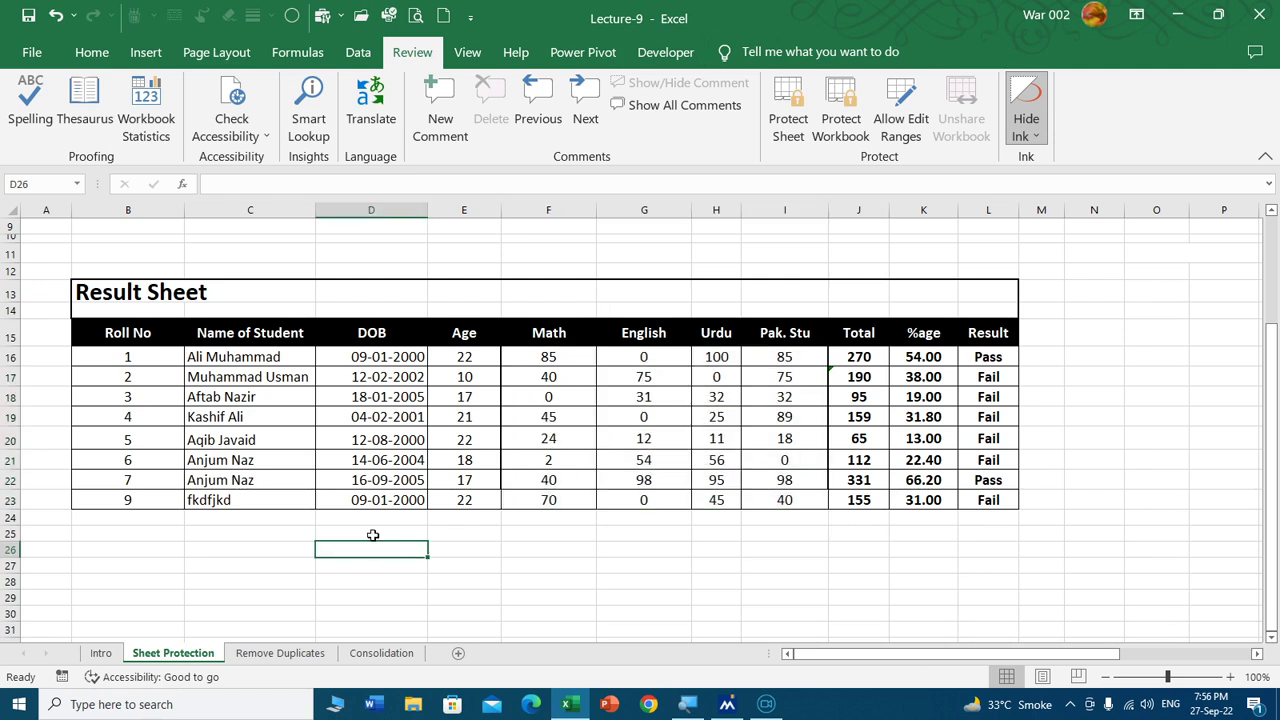
{"action": "left_click", "coordinate": [100, 653]}
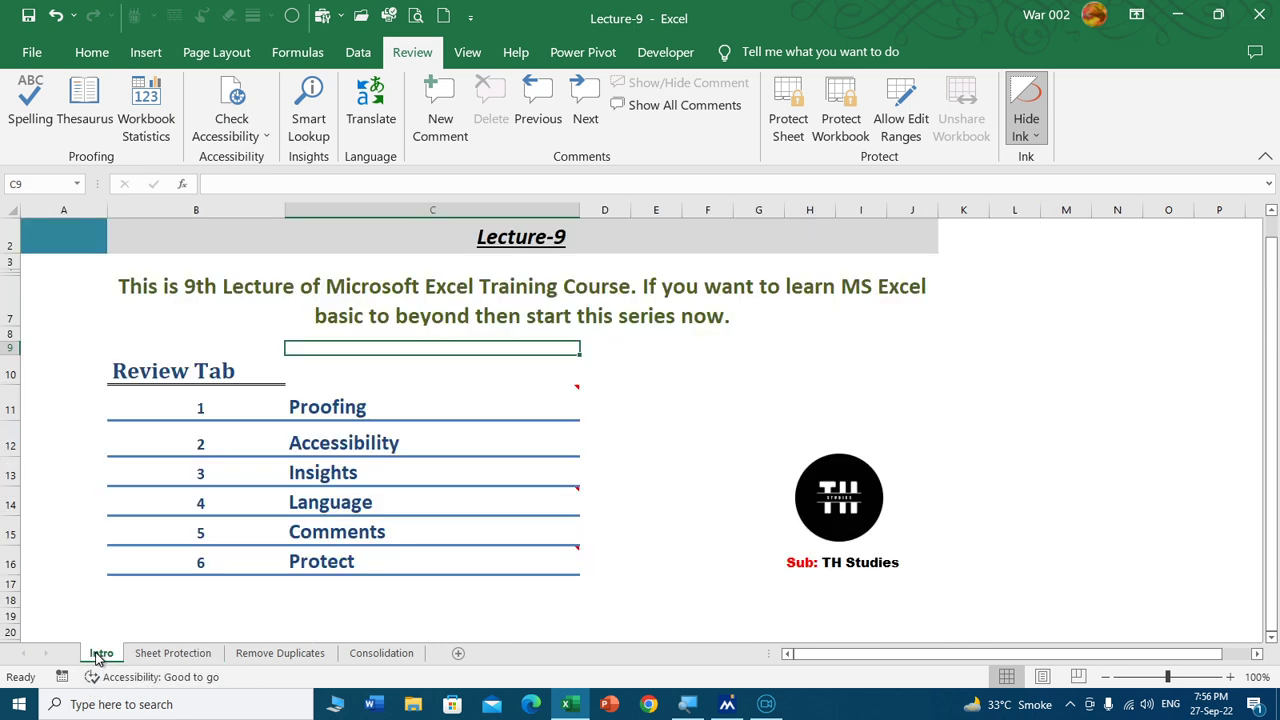
{"action": "scroll", "coordinate": [551, 460], "scroll_direction": "up", "scroll_amount": 1}
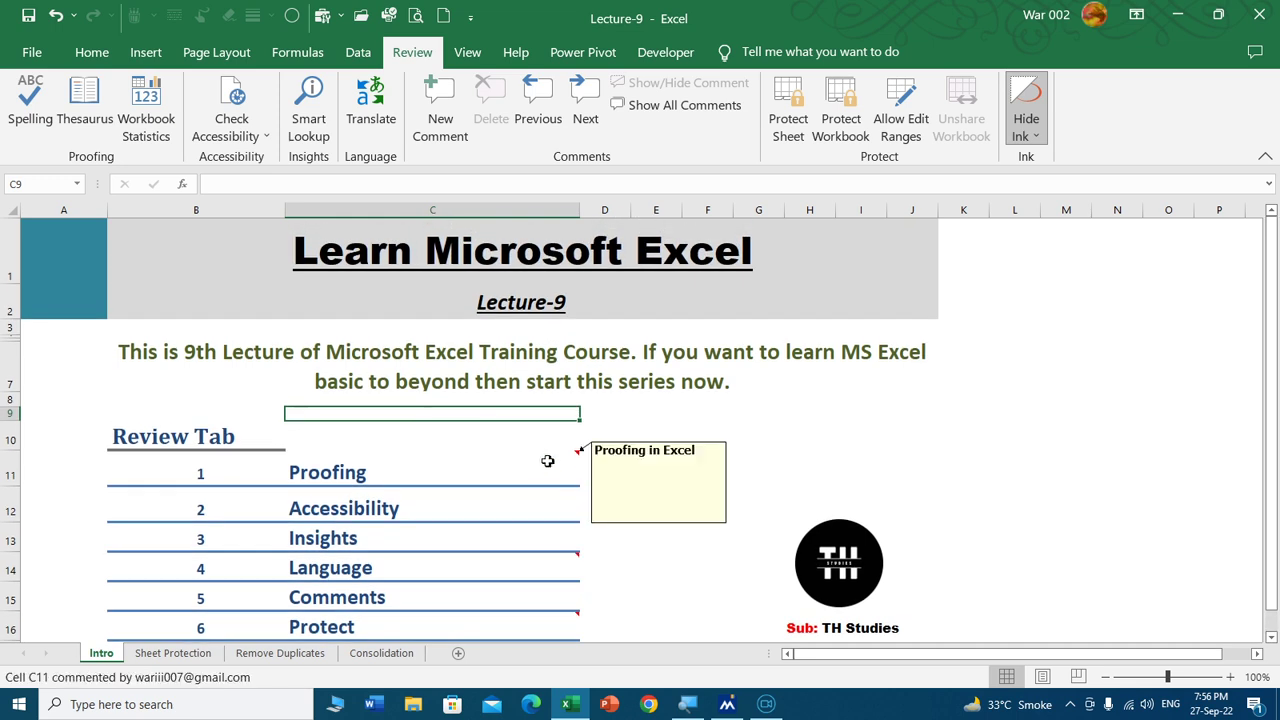